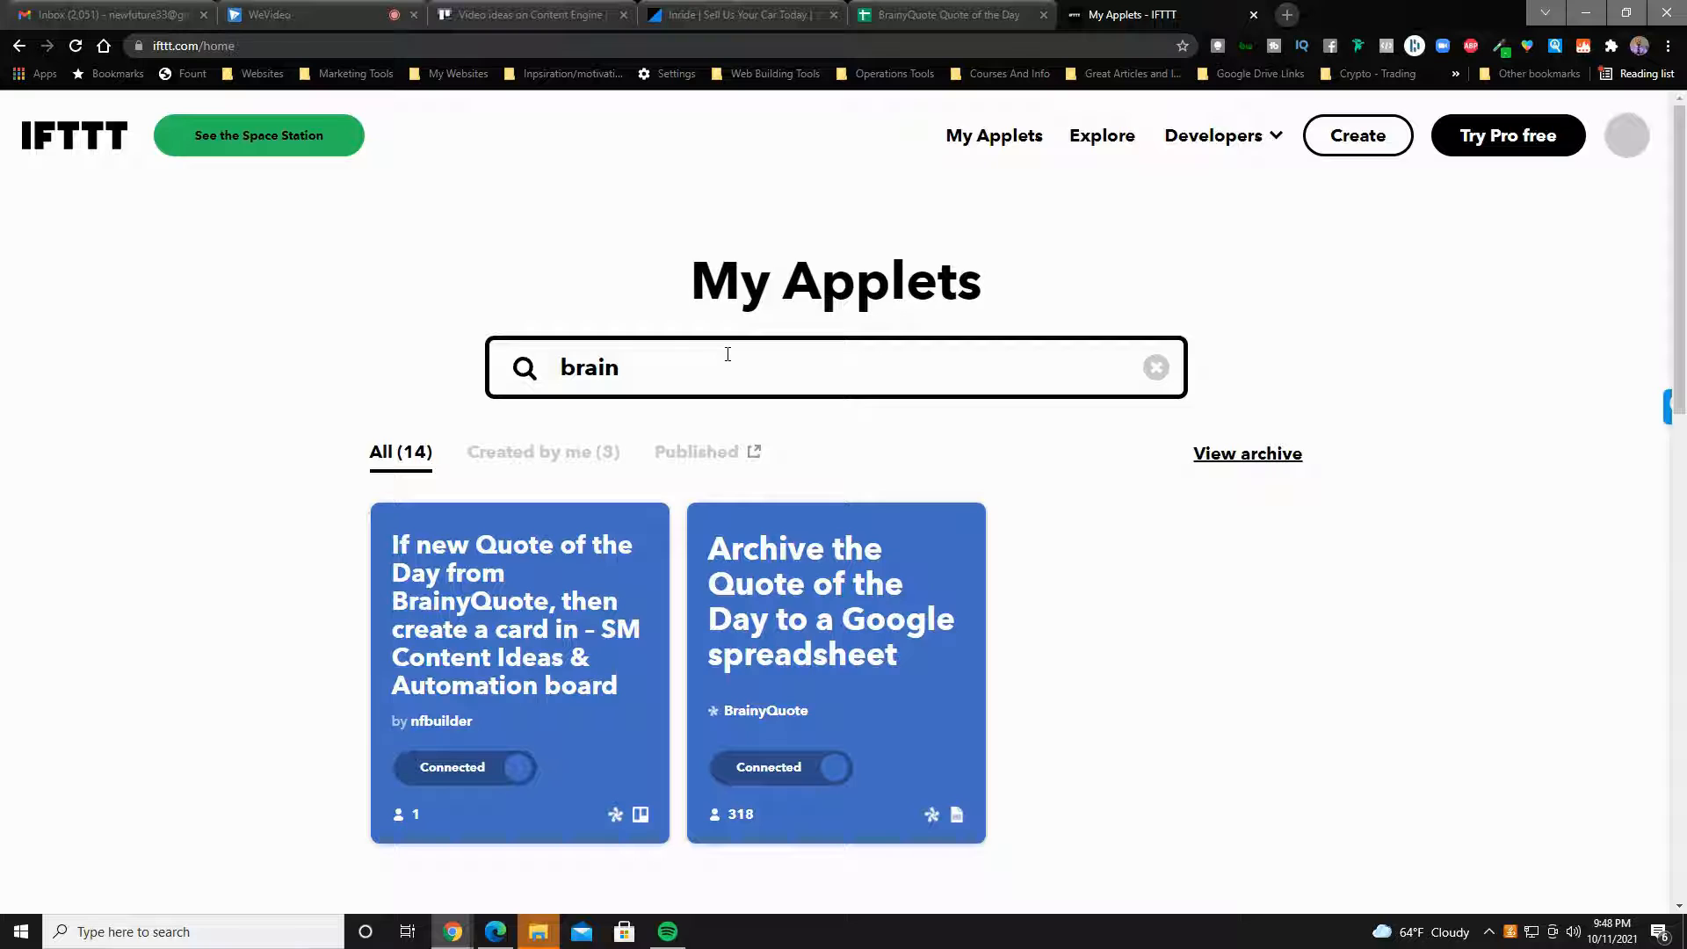
# Open IFTTT's Explore page and search it for "quote of the day", looking over the matching services and applets.
pyautogui.doubleClick(690, 355)
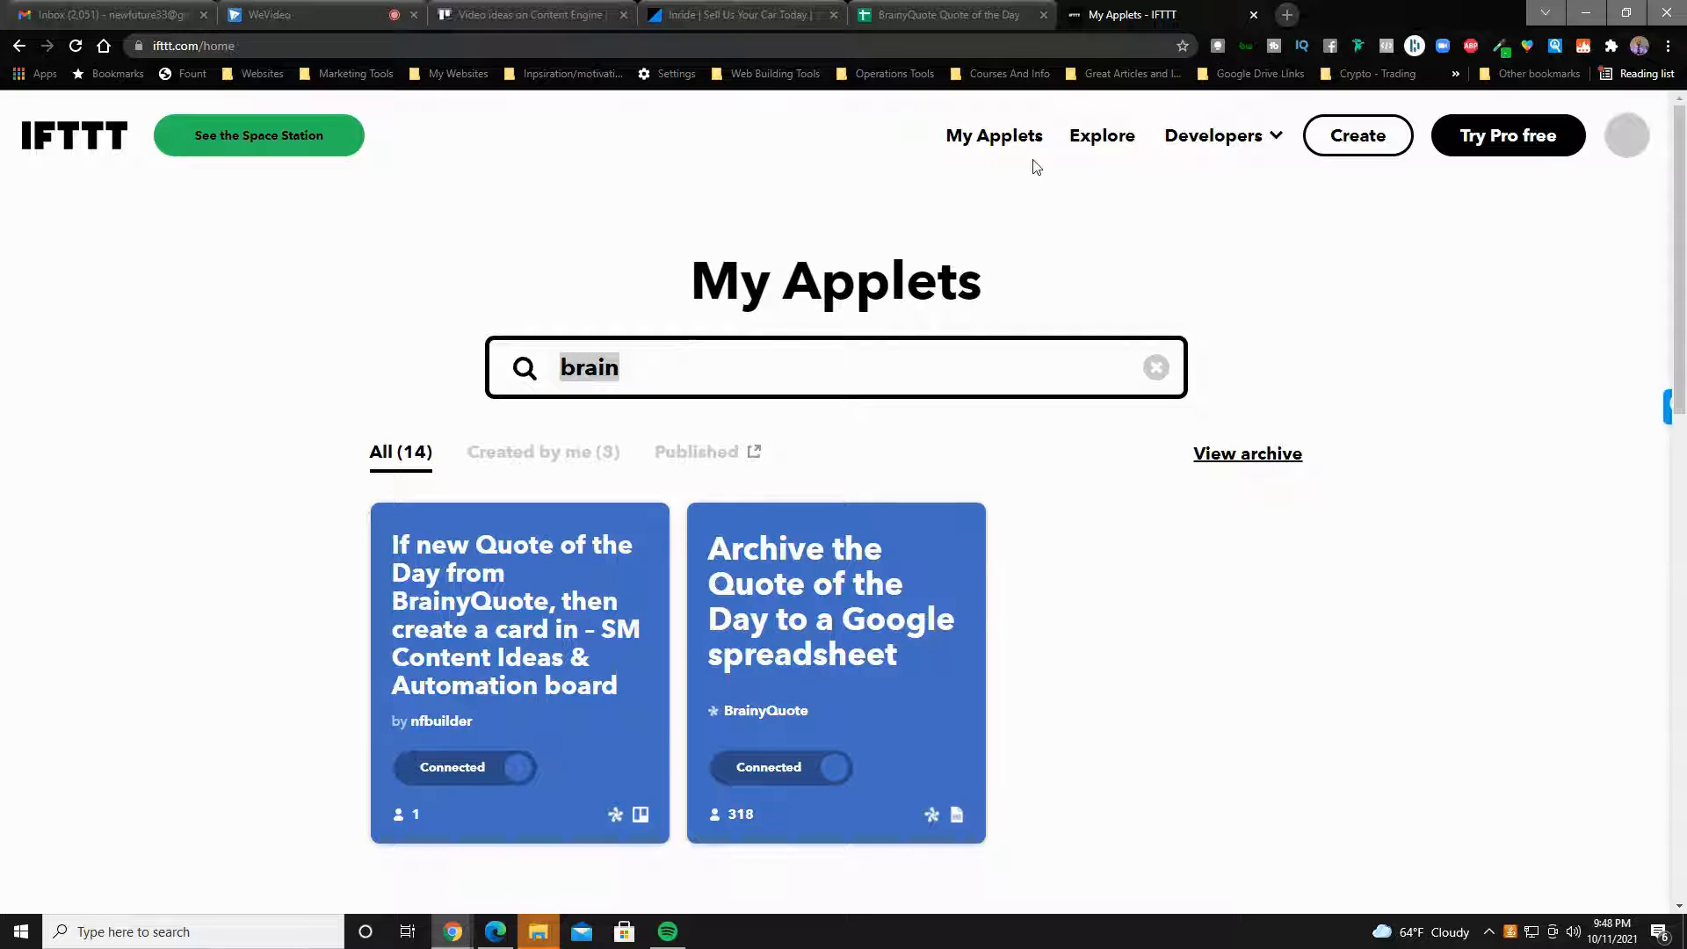
pyautogui.click(1112, 137)
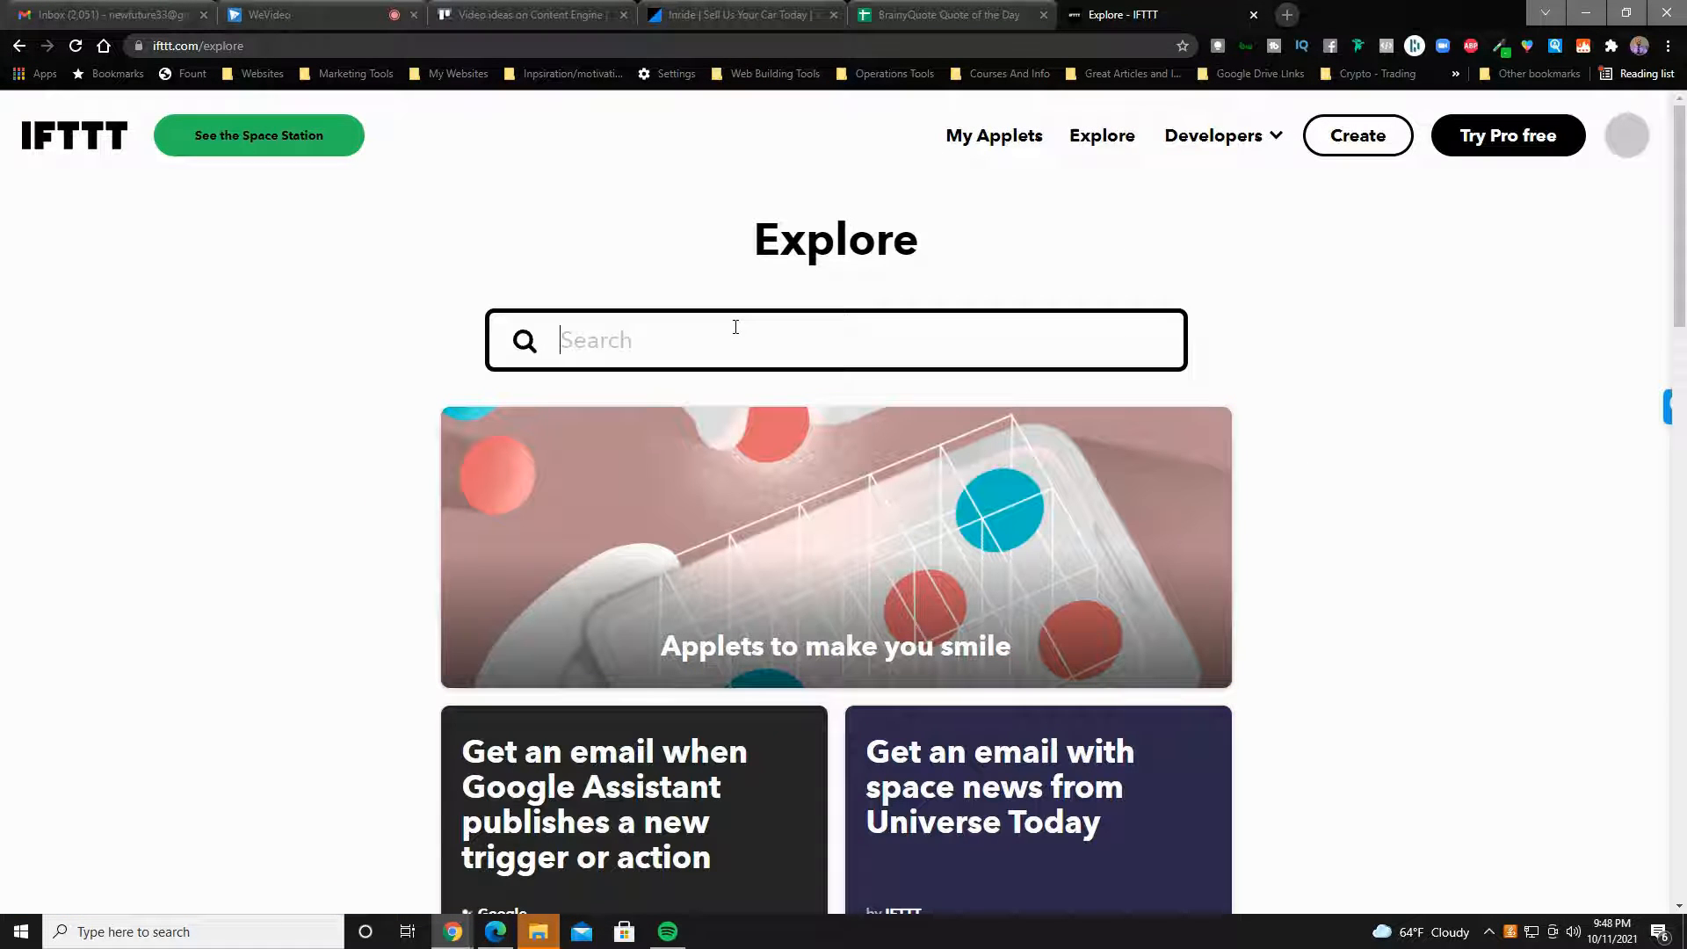
pyautogui.write('quo')
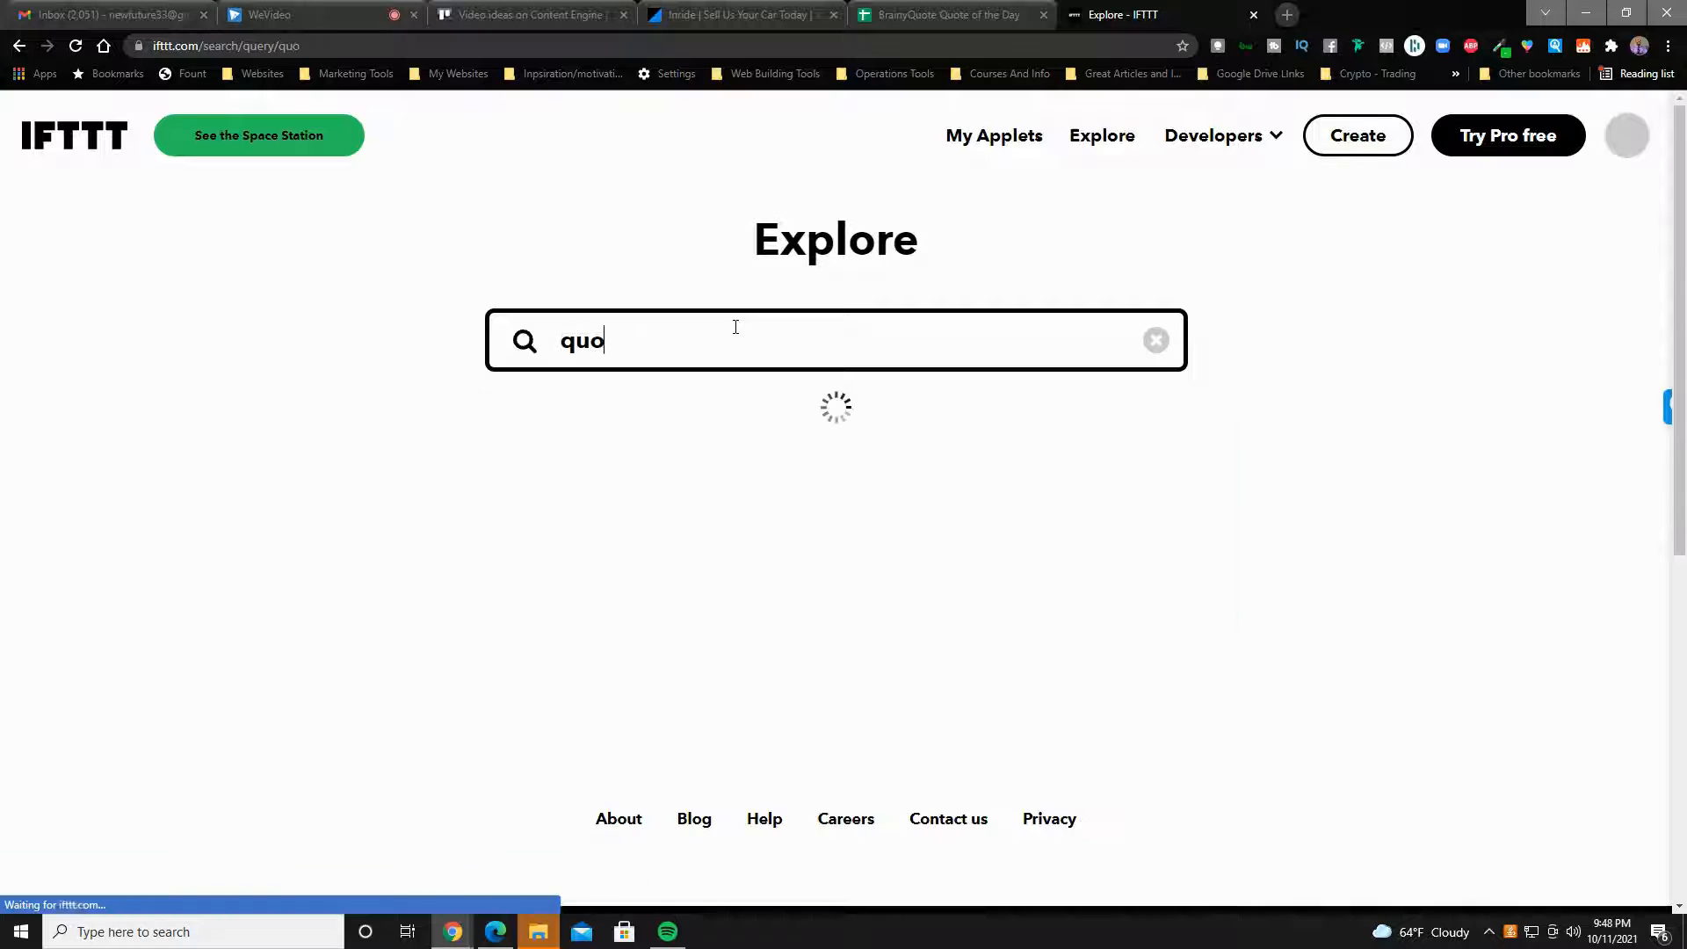
pyautogui.write('te of teh')
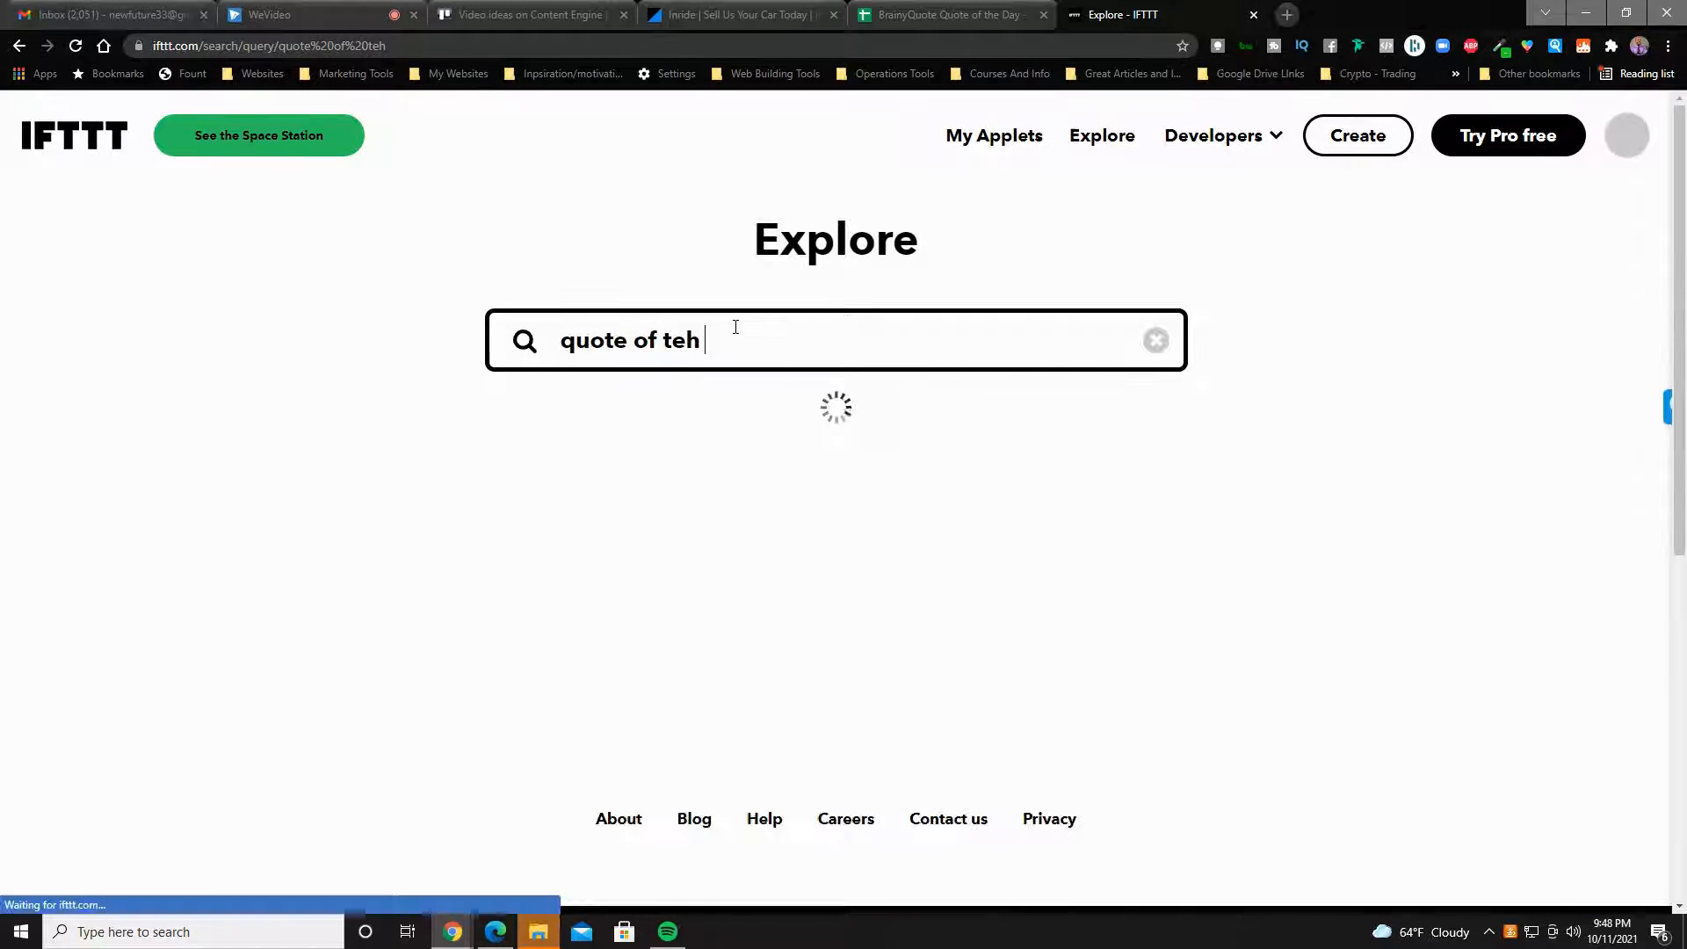
pyautogui.press('BackSpace')
pyautogui.press('BackSpace')
pyautogui.write('he day')
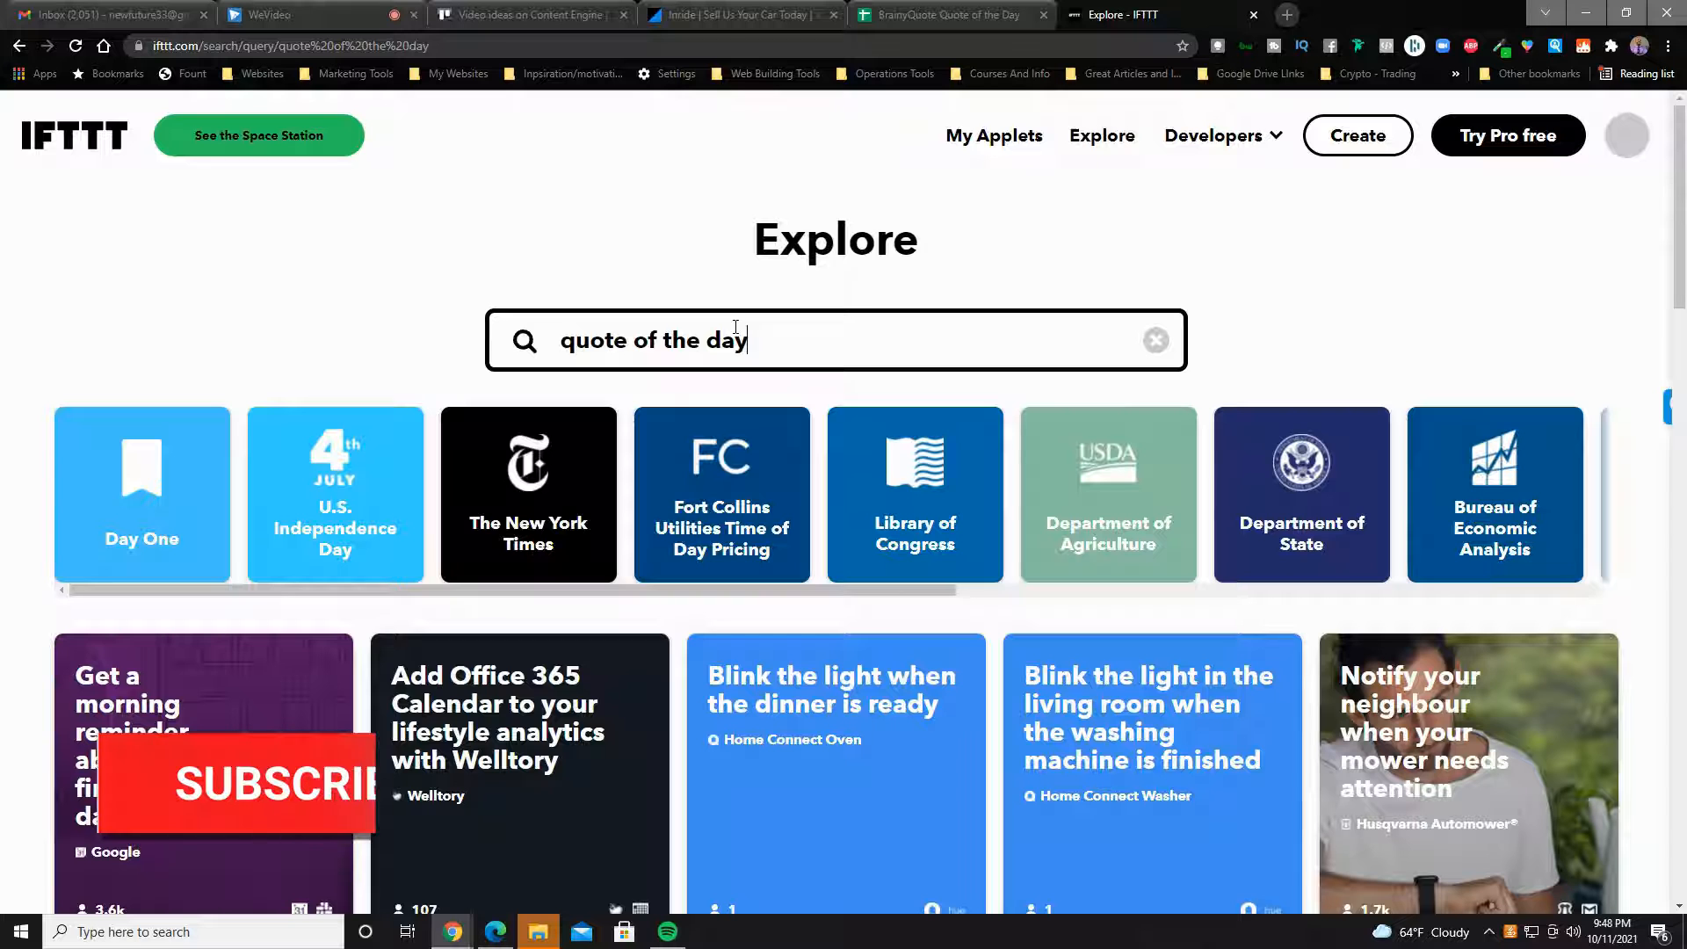
pyautogui.scroll(-5, 1307, 275)
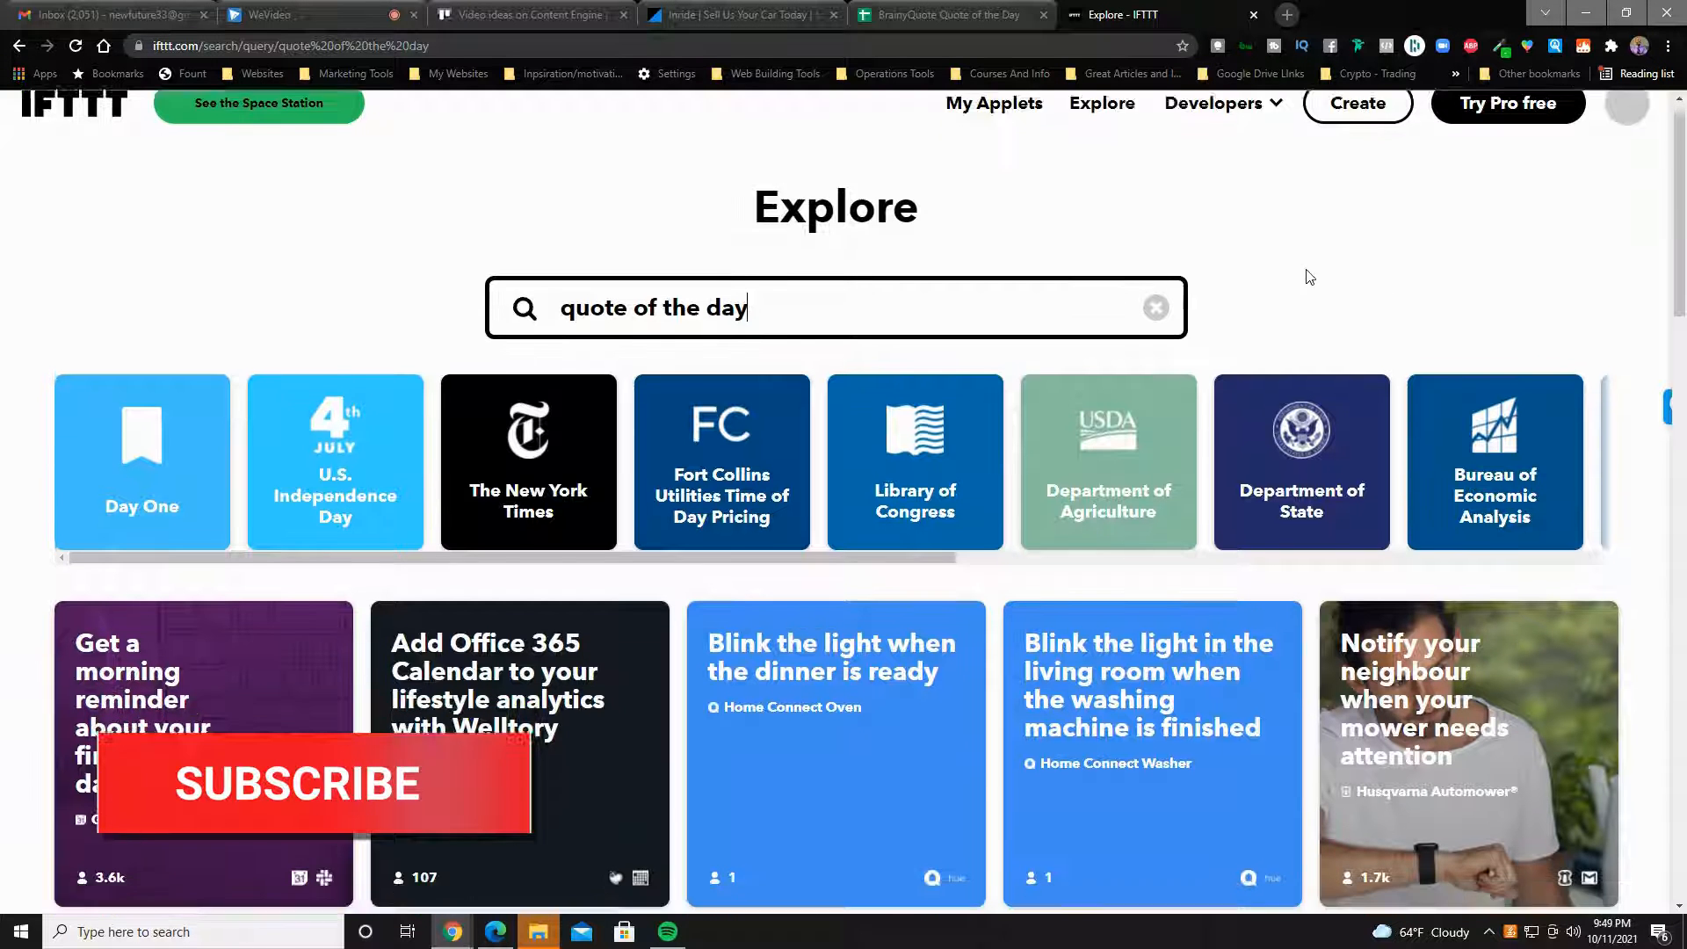
pyautogui.scroll(4, 1283, 273)
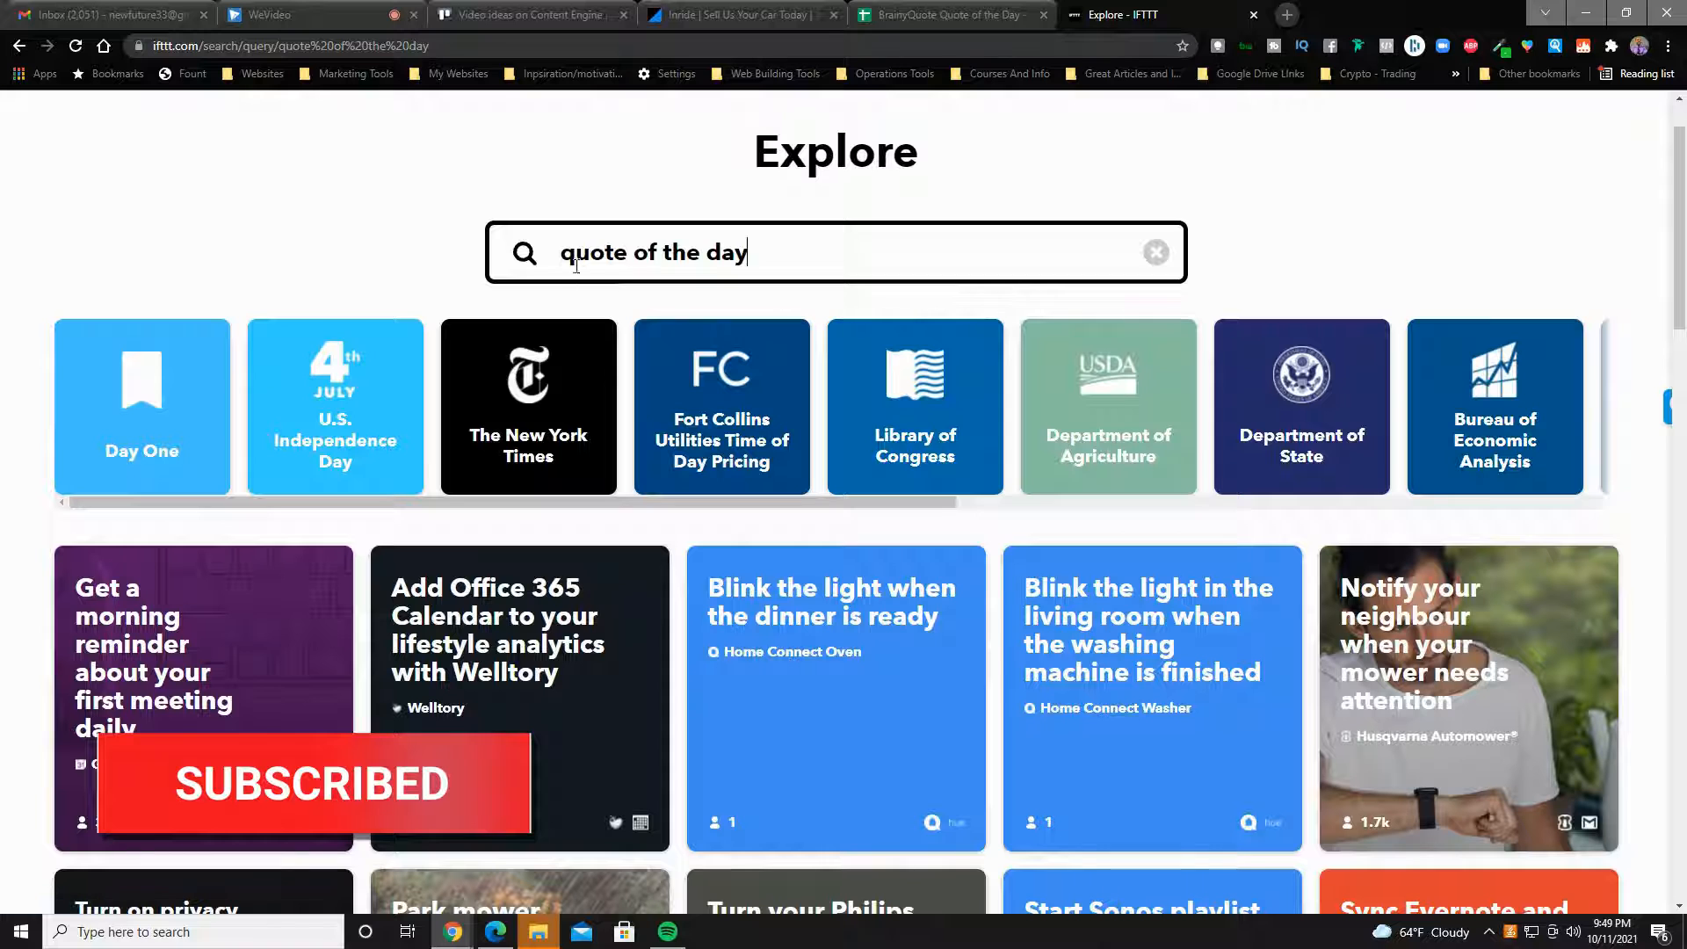
# Search Explore for "brainyquote" instead and open the BrainyQuote service page to look over its applets.
pyautogui.tripleClick(787, 253)
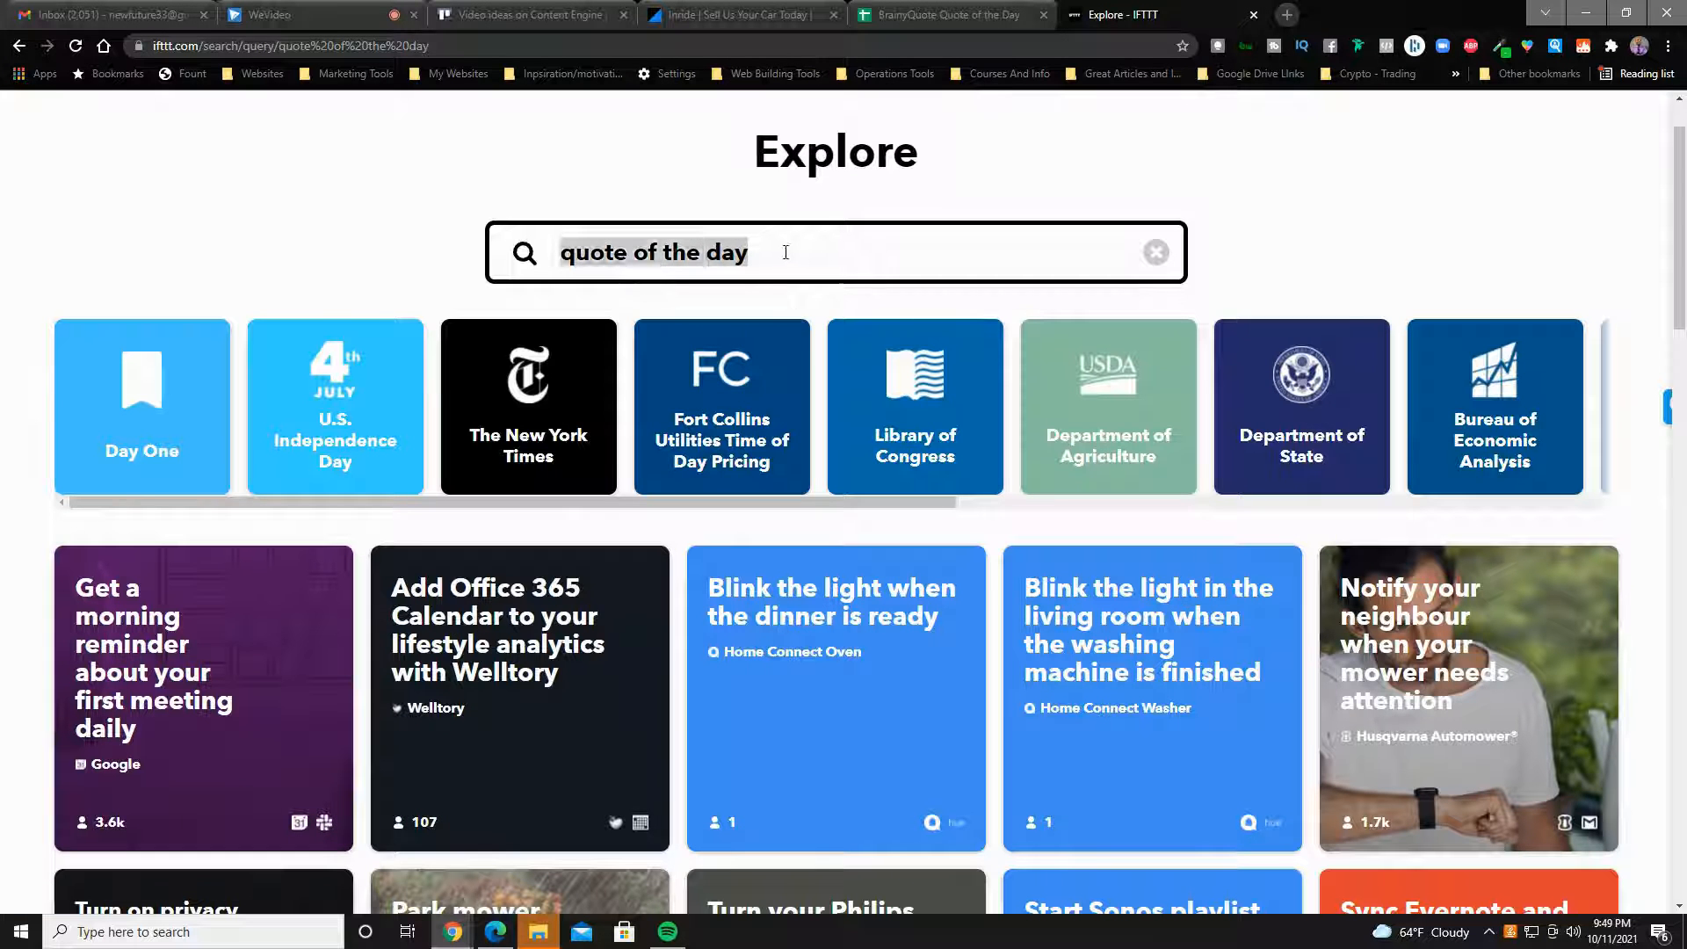
pyautogui.write('brainyquote')
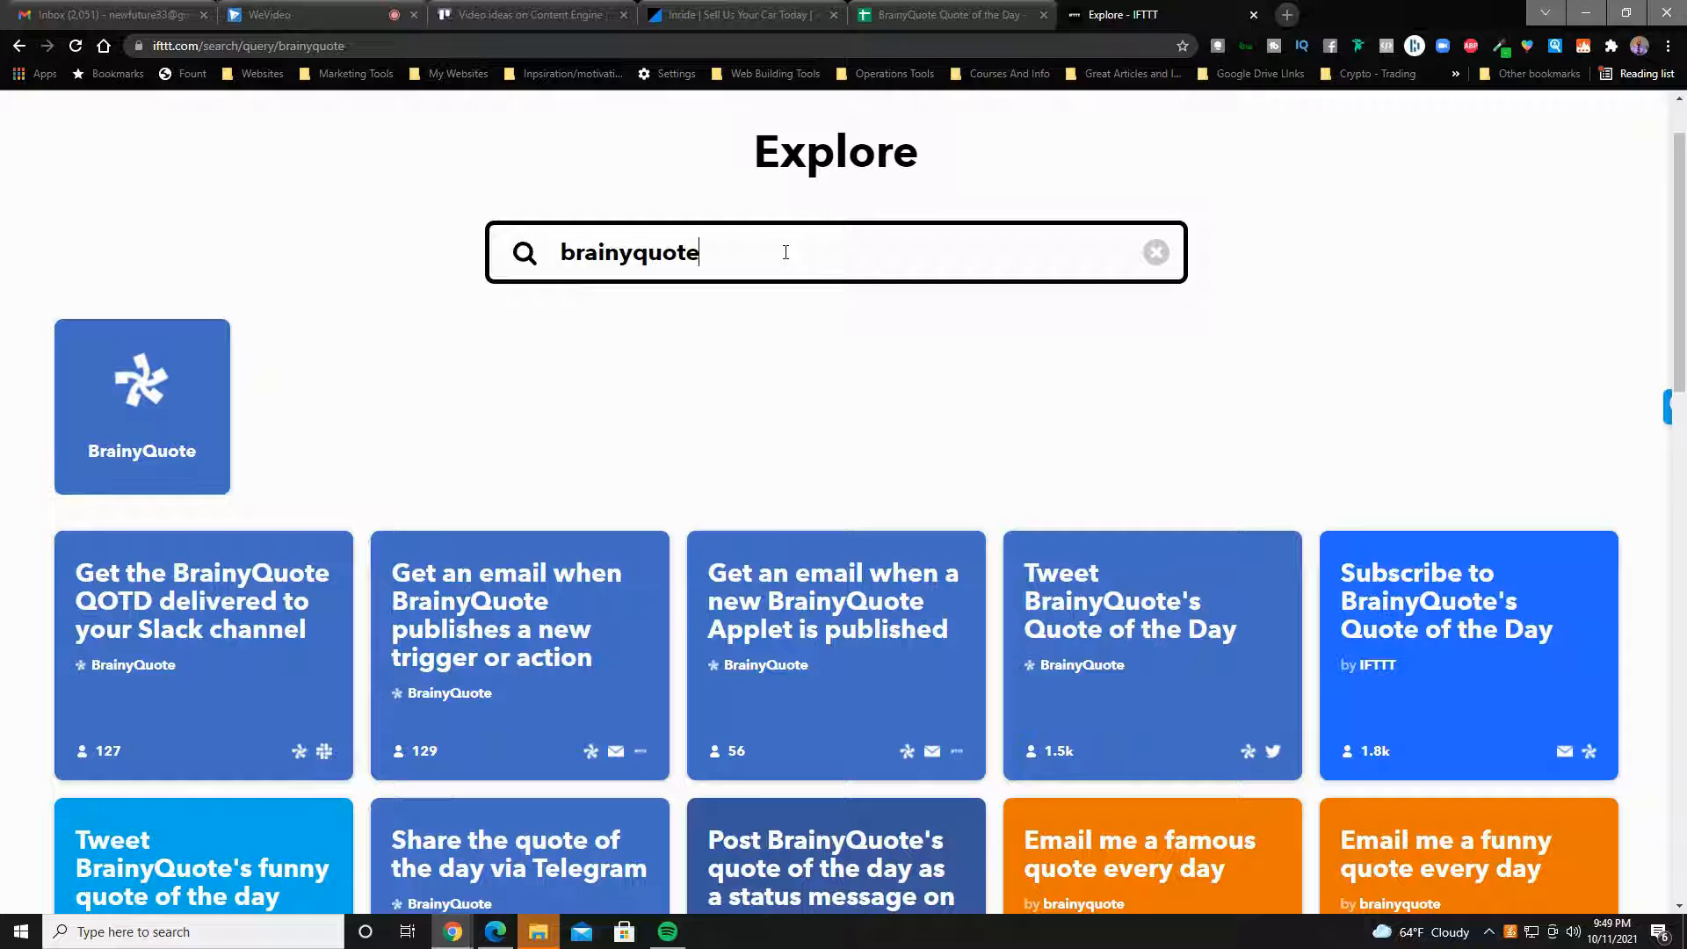
pyautogui.click(143, 390)
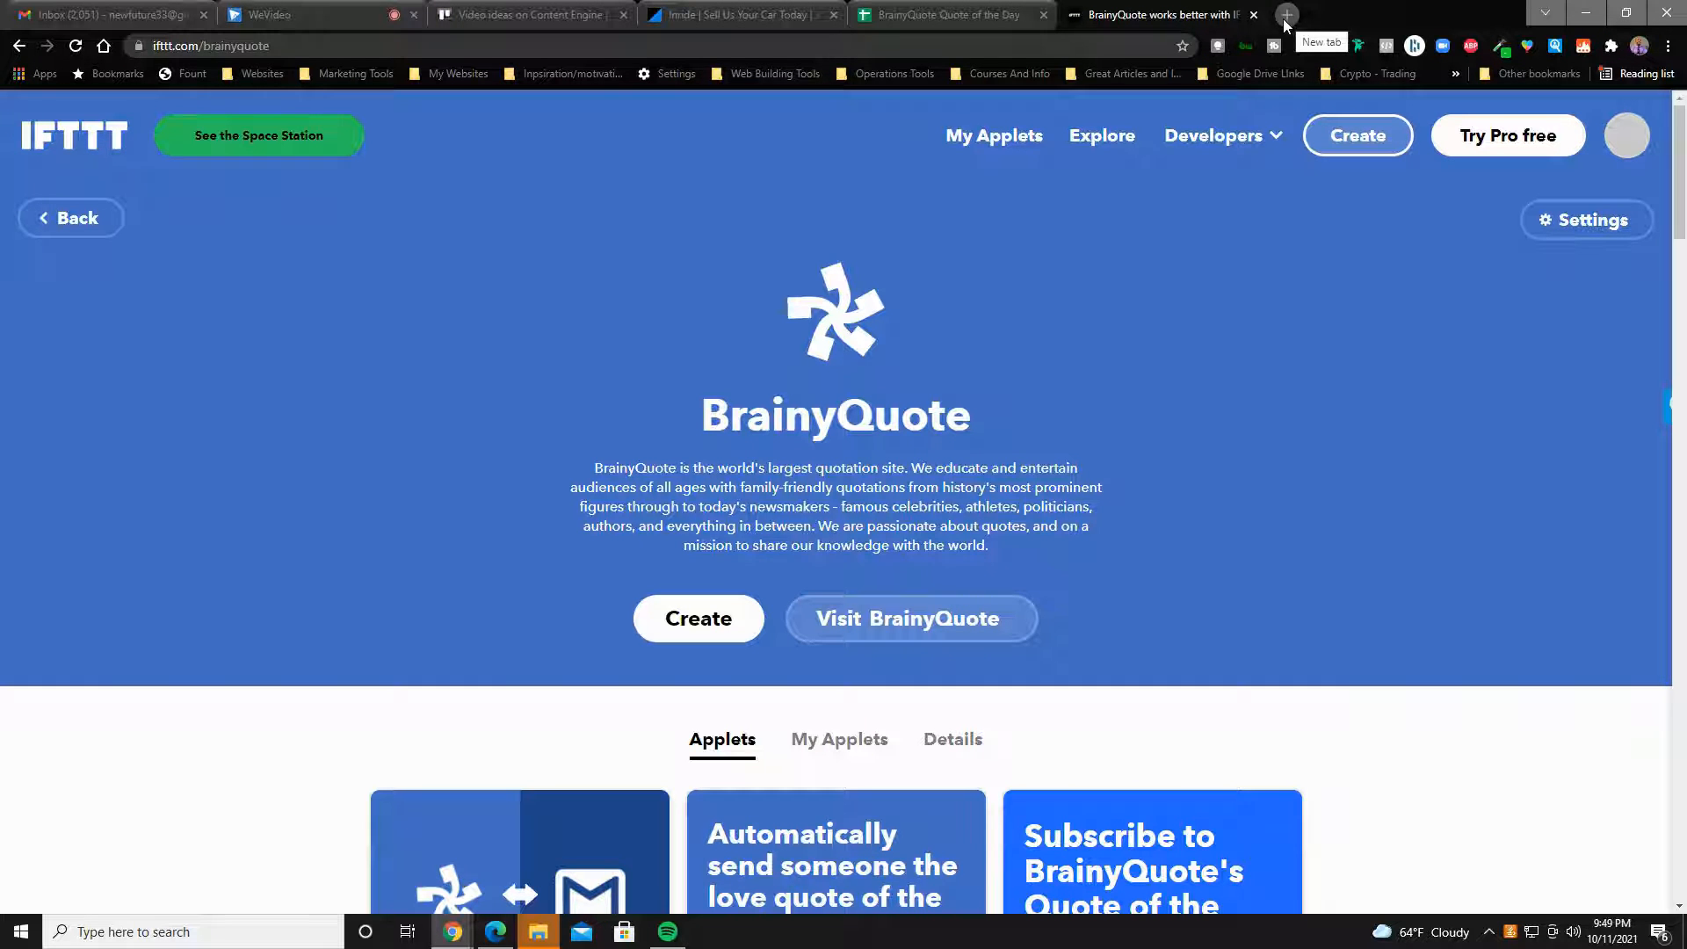
pyautogui.scroll(-1, 1255, 197)
pyautogui.scroll(-5, 1257, 205)
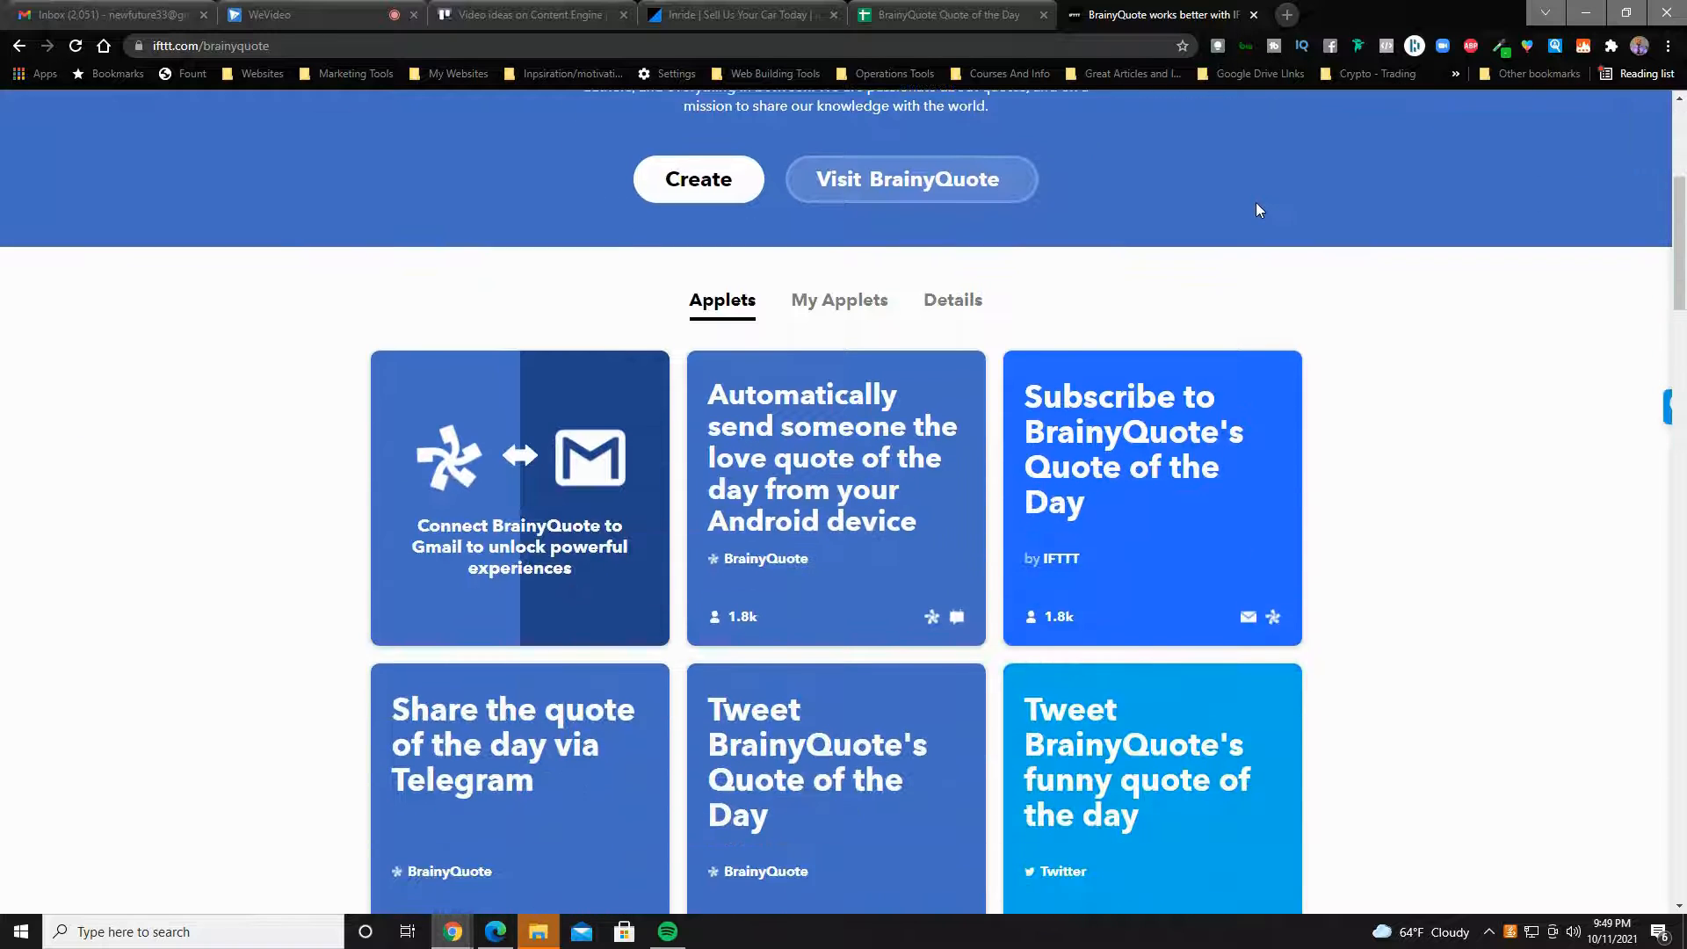
pyautogui.scroll(-3, 1261, 198)
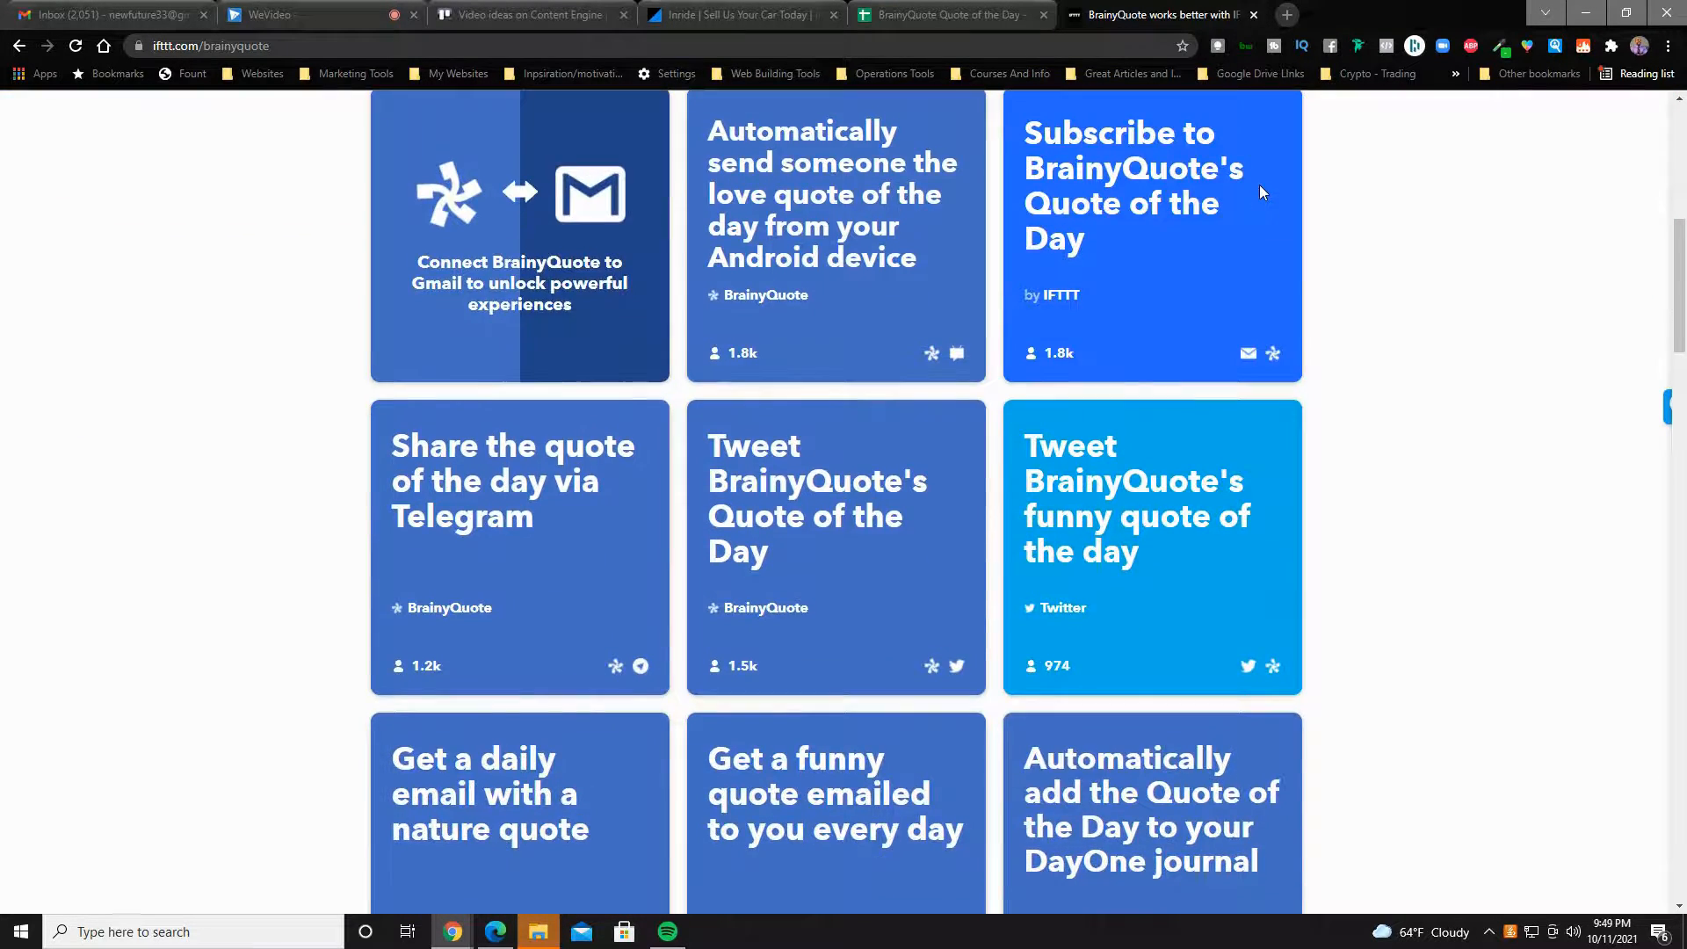
pyautogui.scroll(2, 1260, 195)
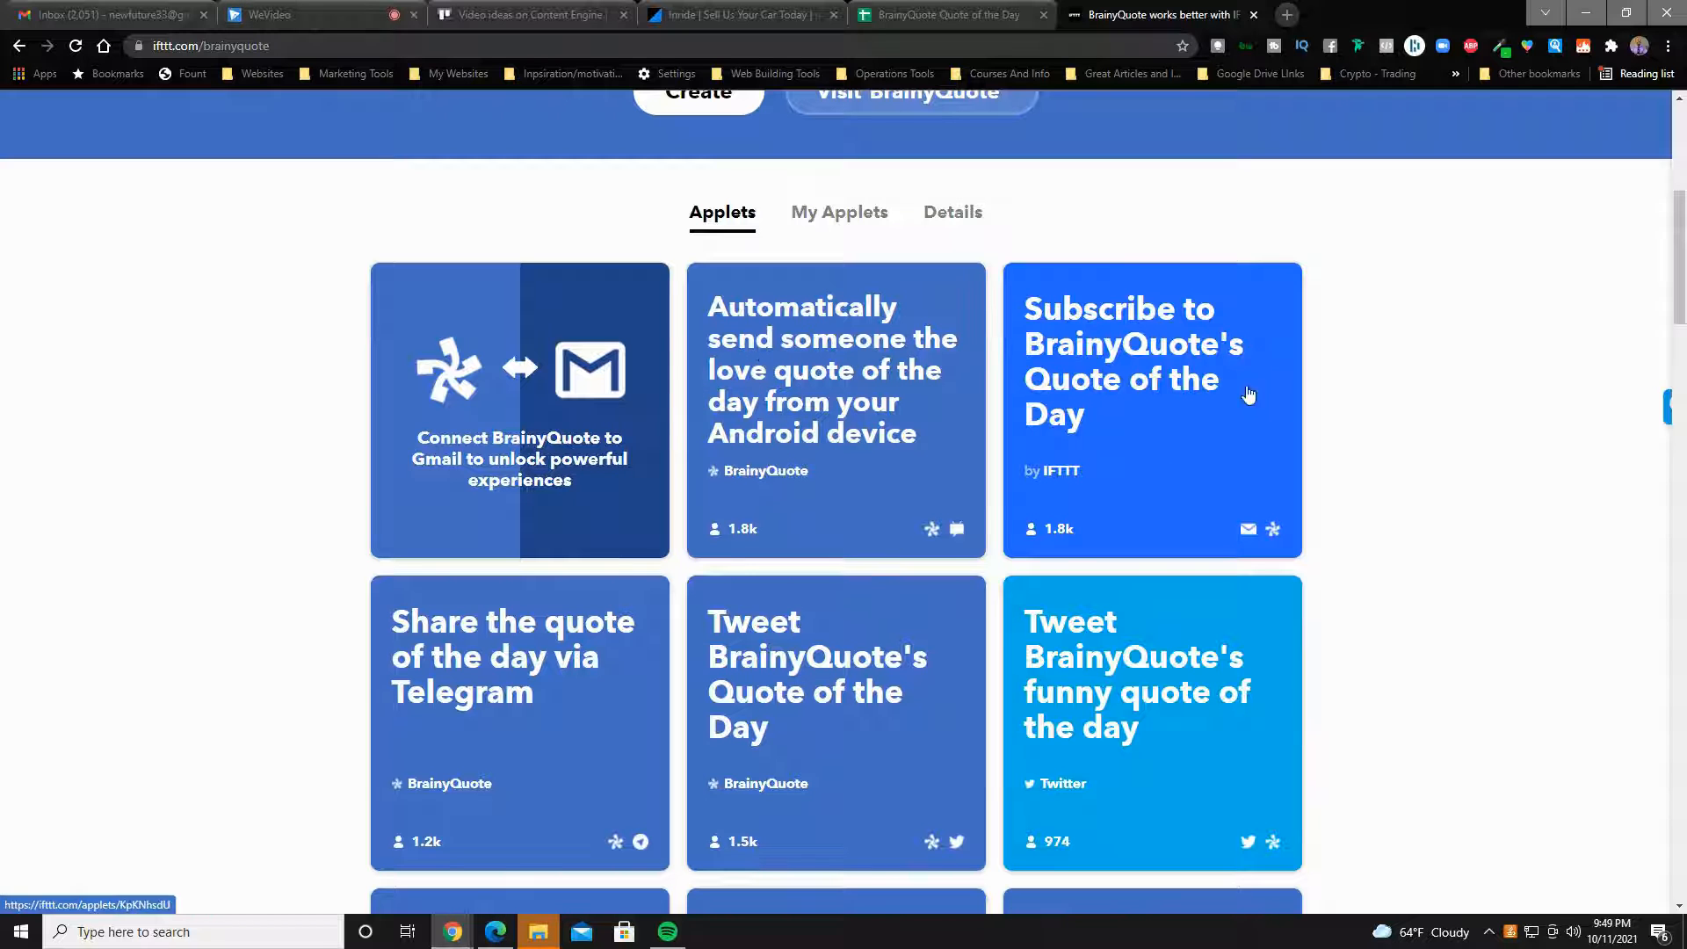
pyautogui.scroll(2, 1028, 527)
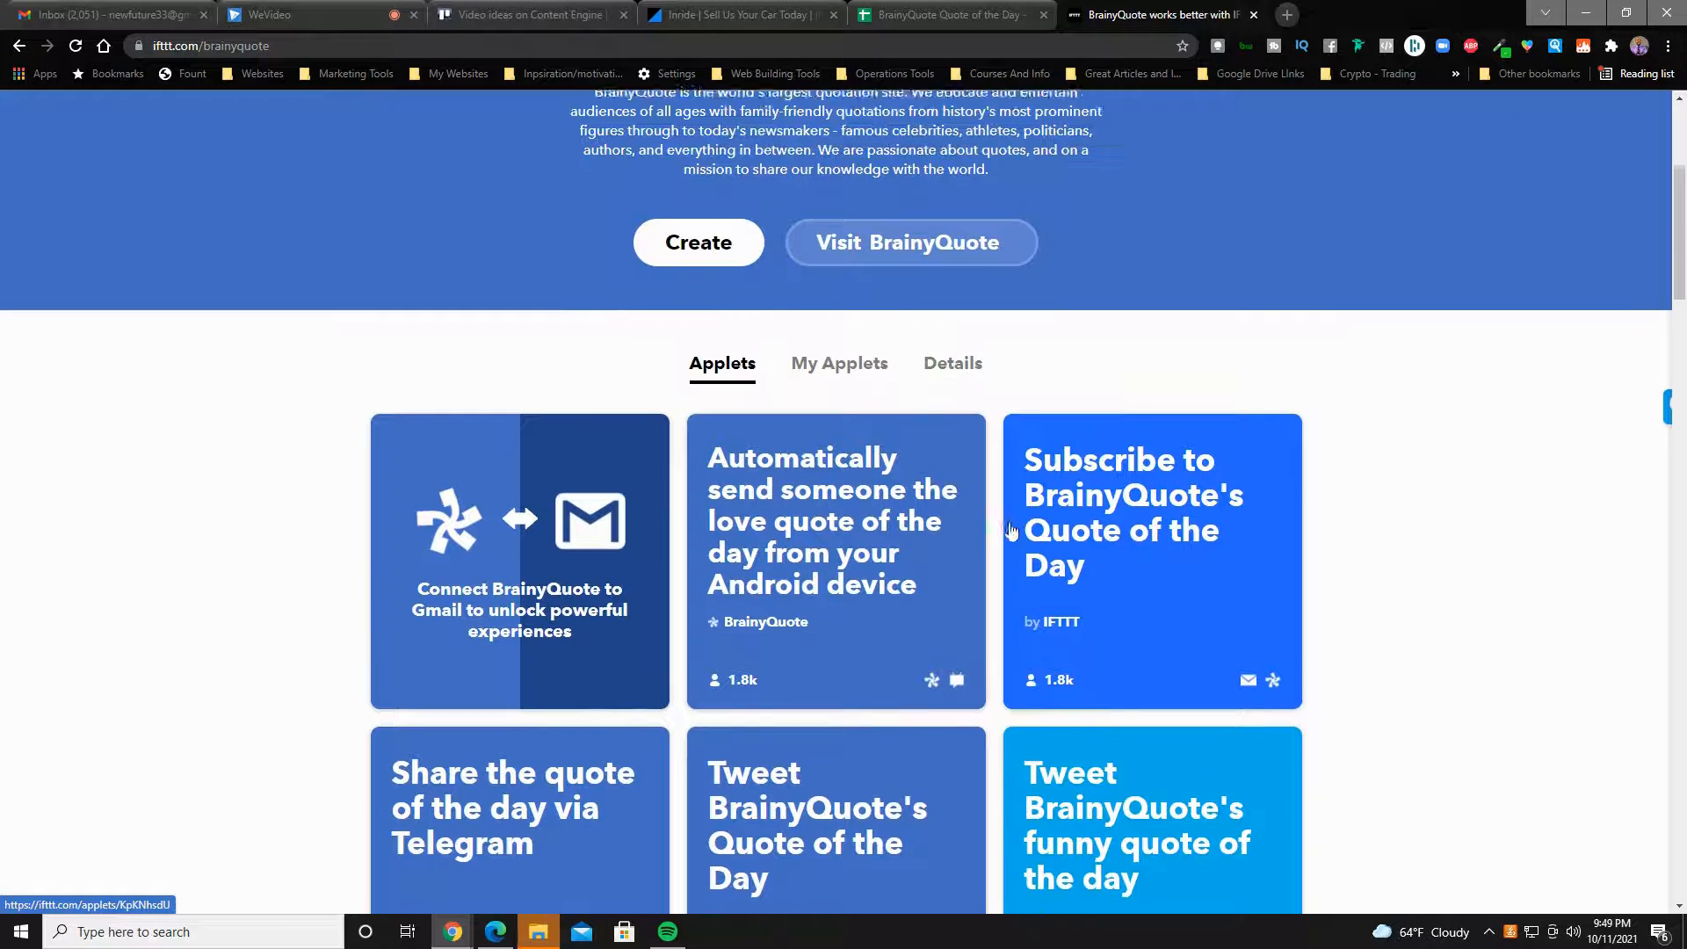
pyautogui.scroll(4, 1126, 448)
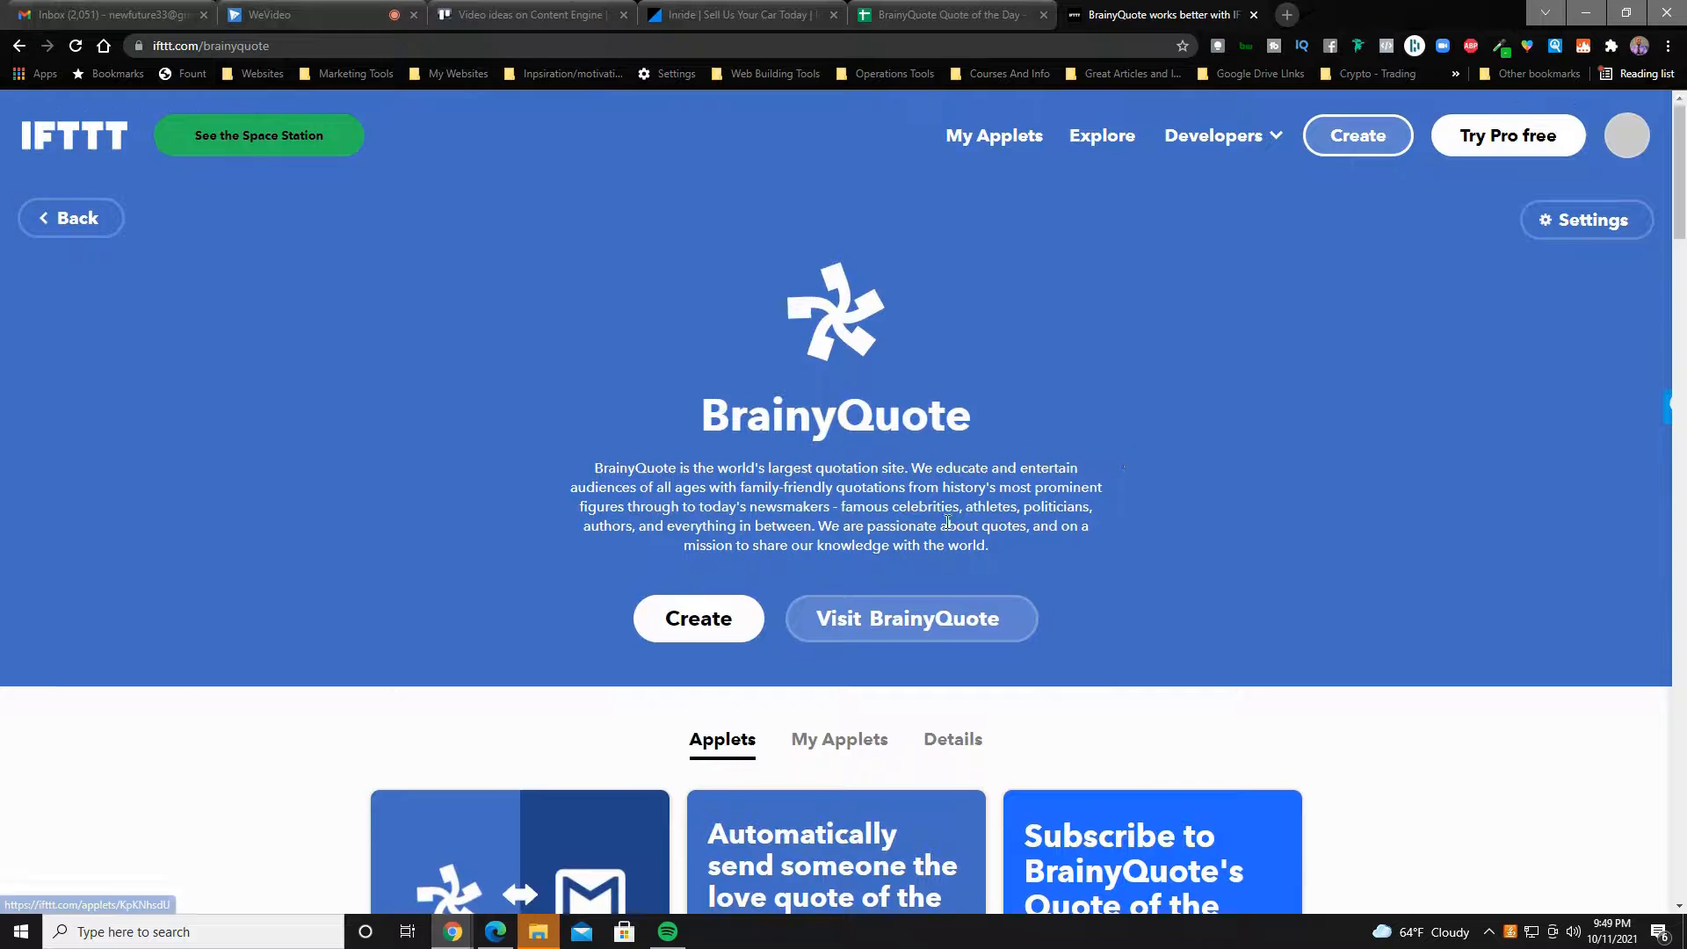
# Start creating a new applet and set its If This trigger to BrainyQuote's Today's Quote.
pyautogui.click(710, 622)
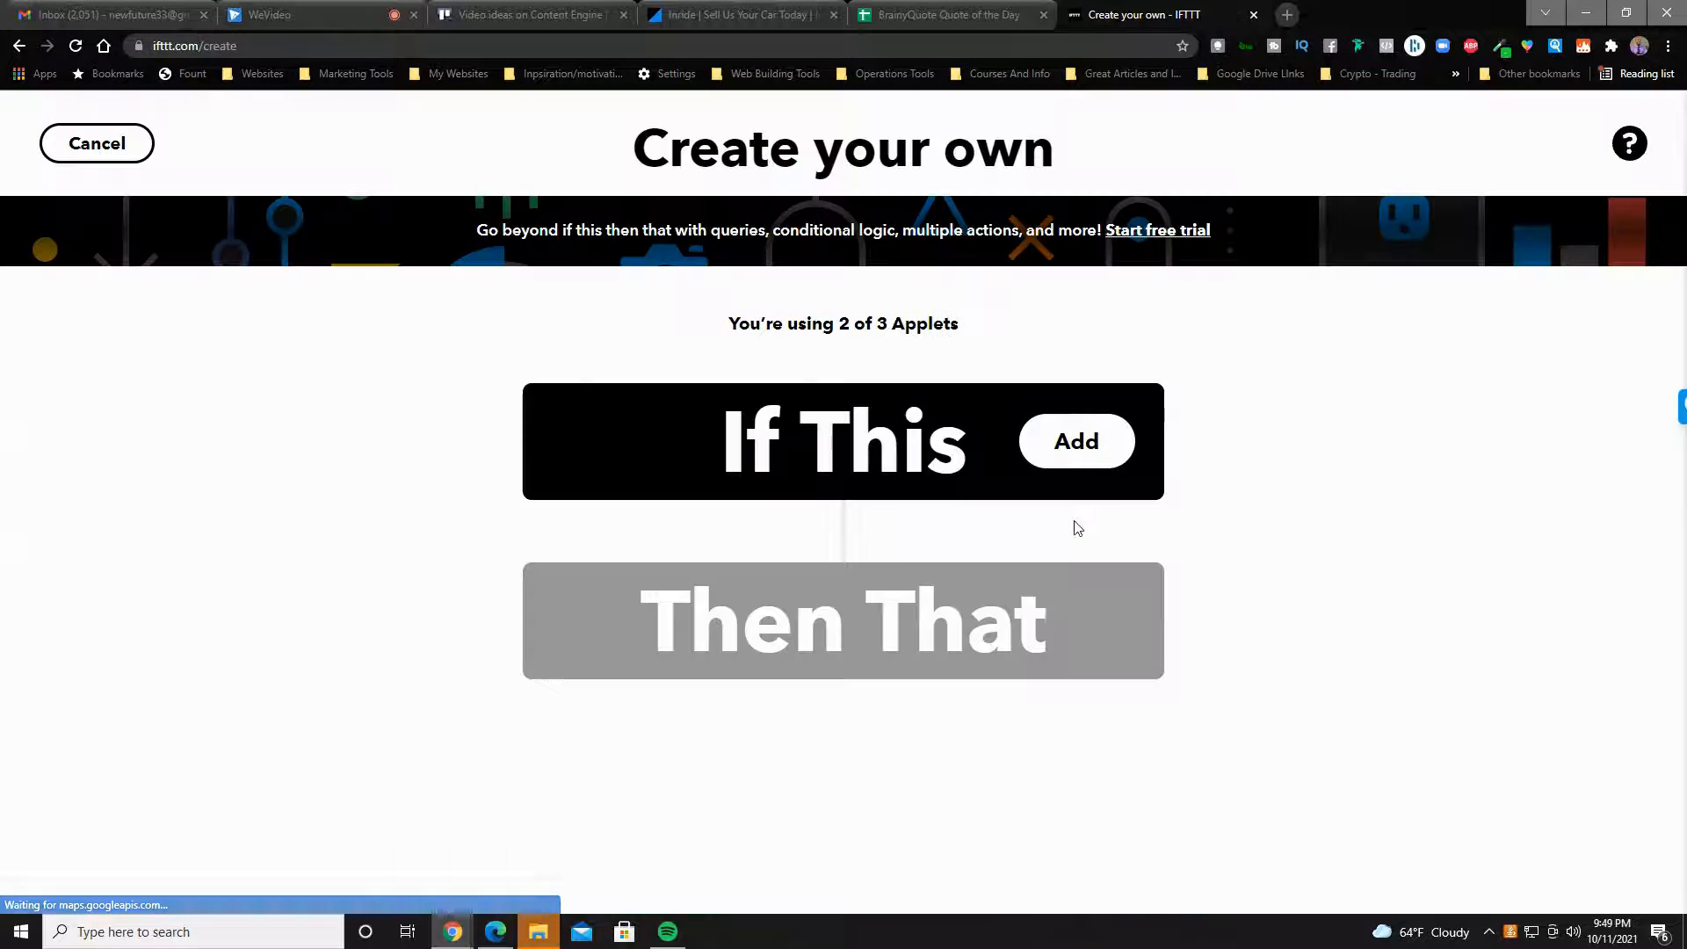
pyautogui.click(1086, 440)
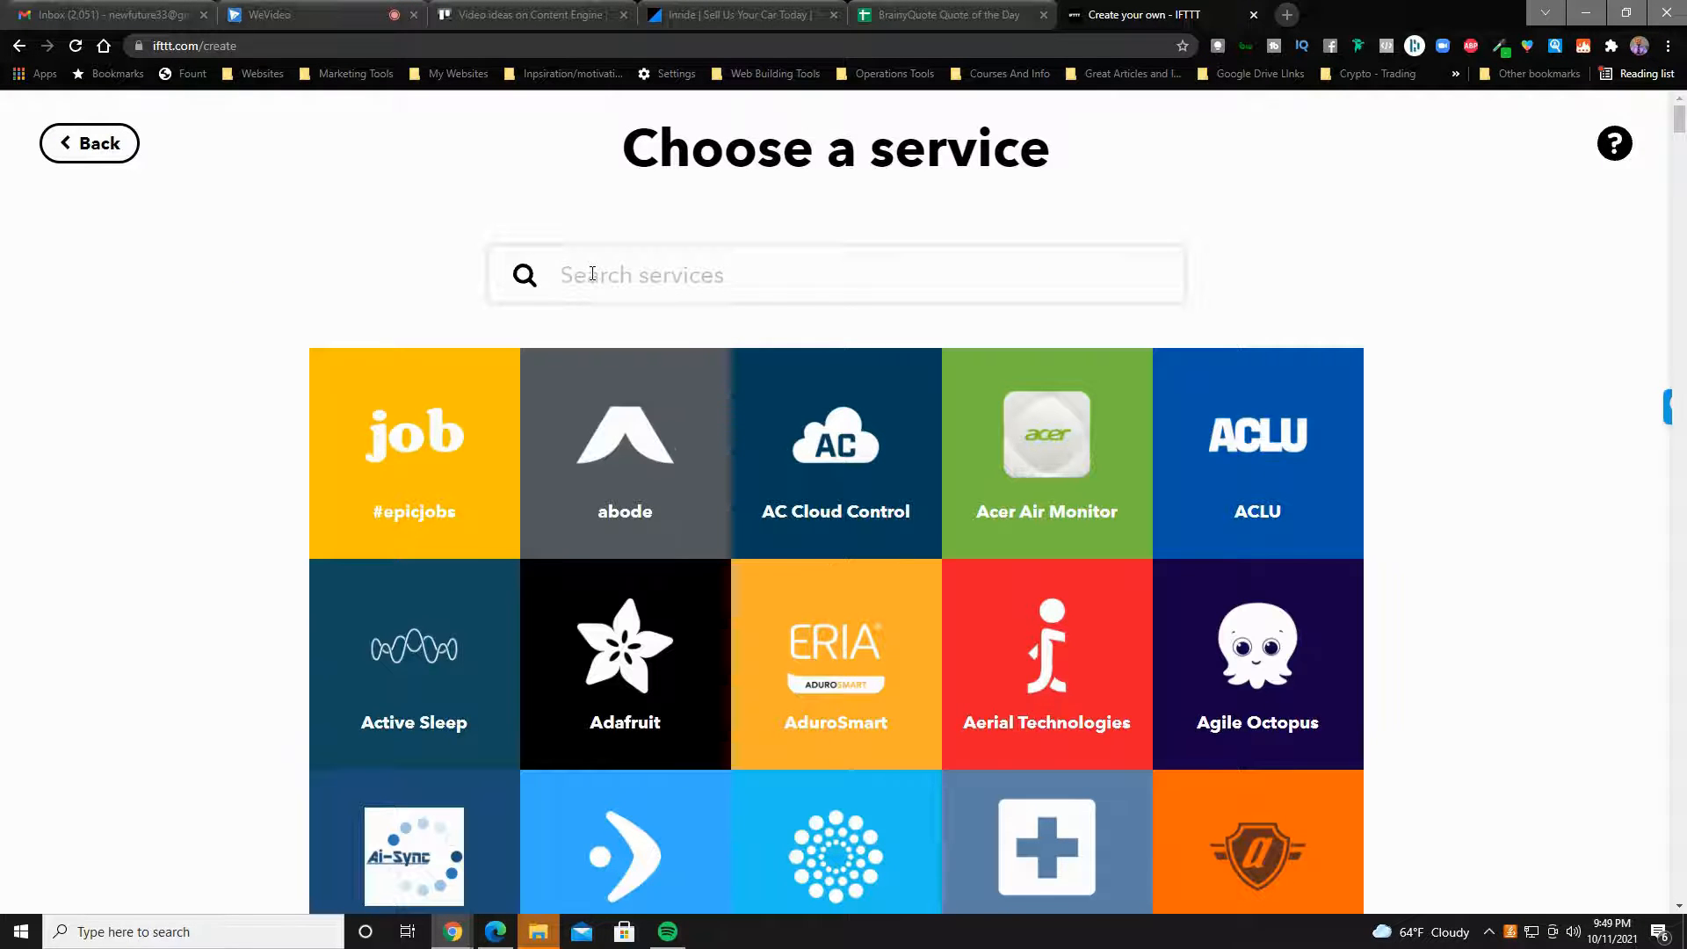
pyautogui.write('brain')
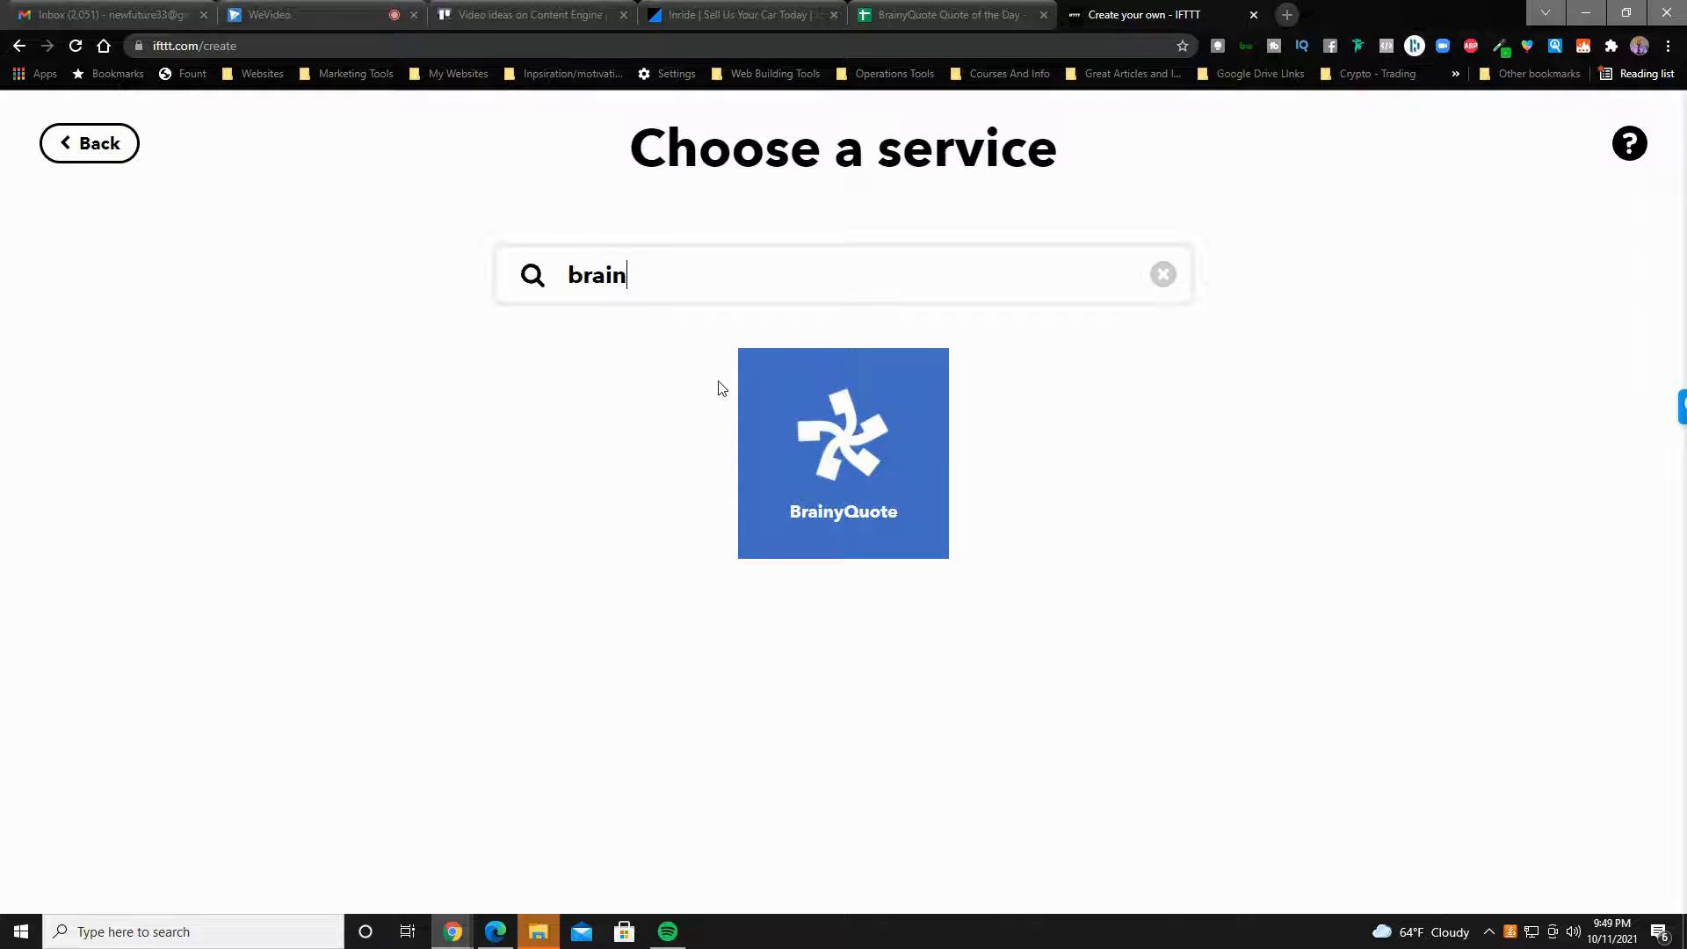
pyautogui.click(894, 455)
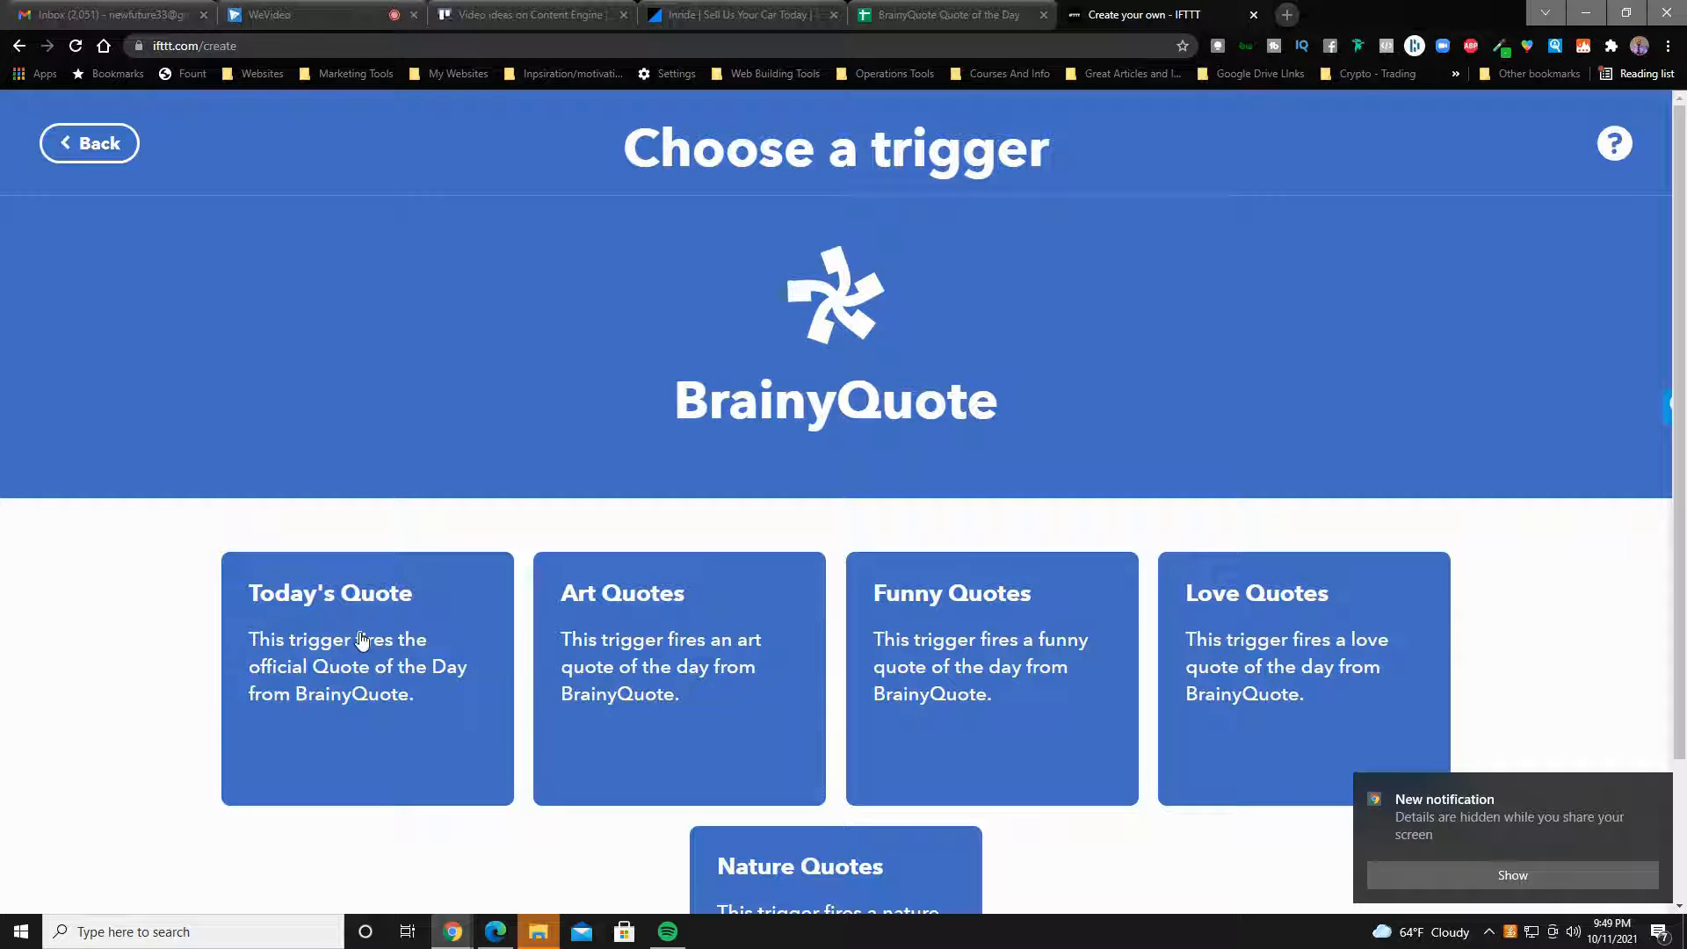
pyautogui.scroll(-2, 1279, 602)
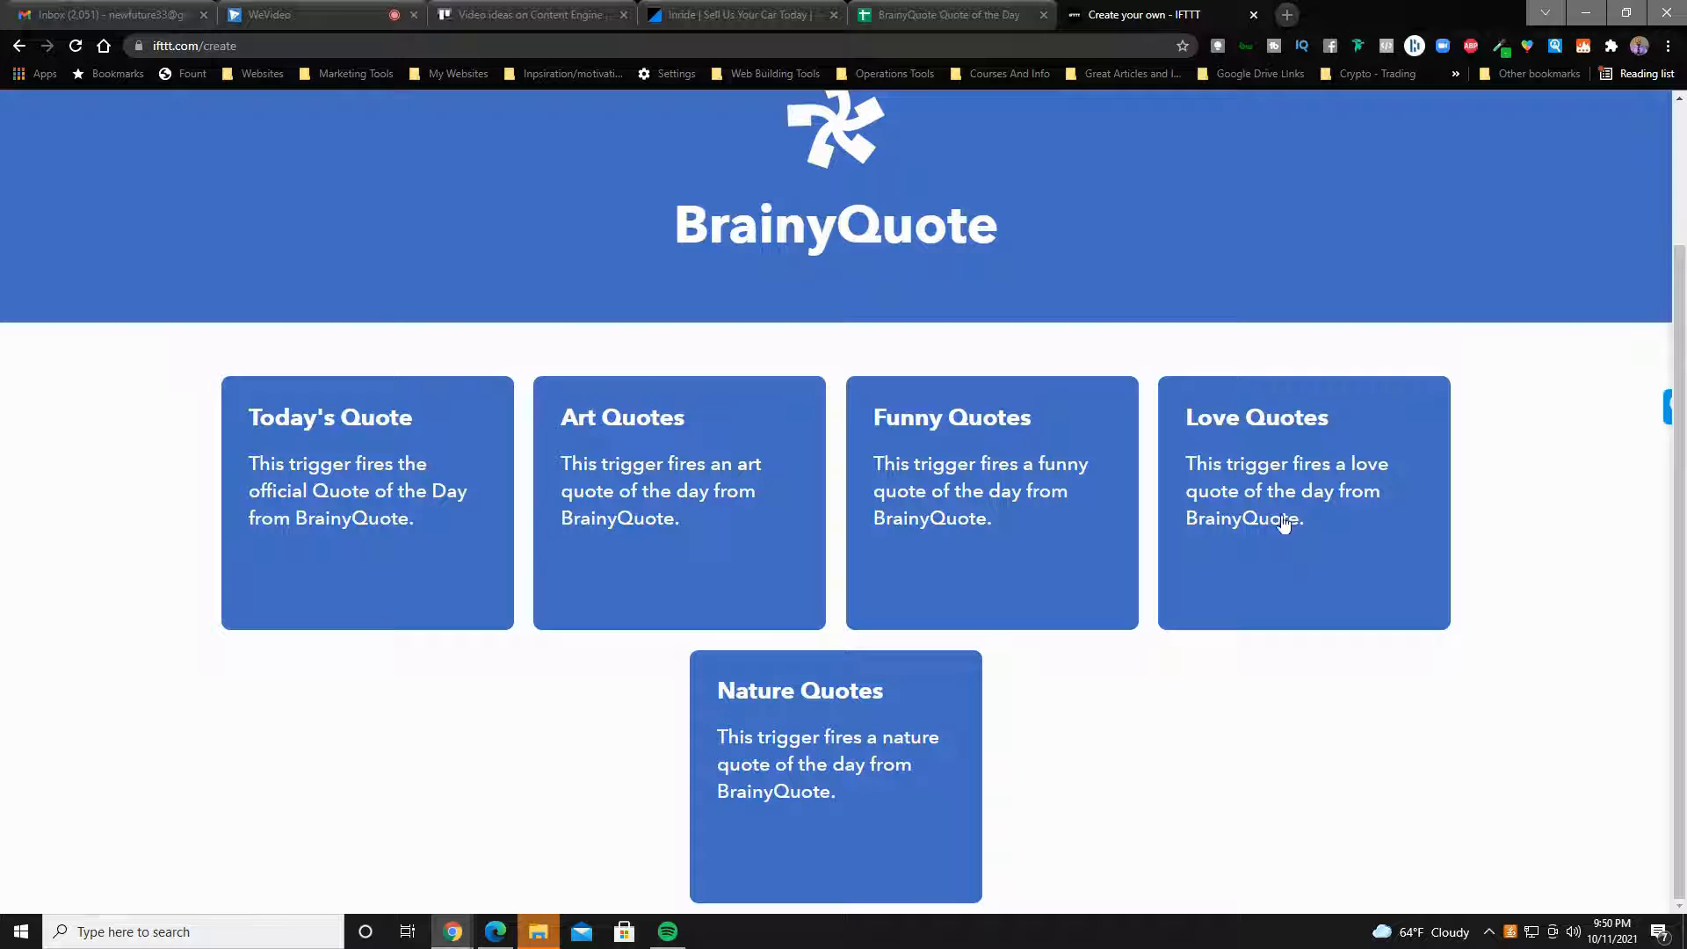
pyautogui.click(368, 494)
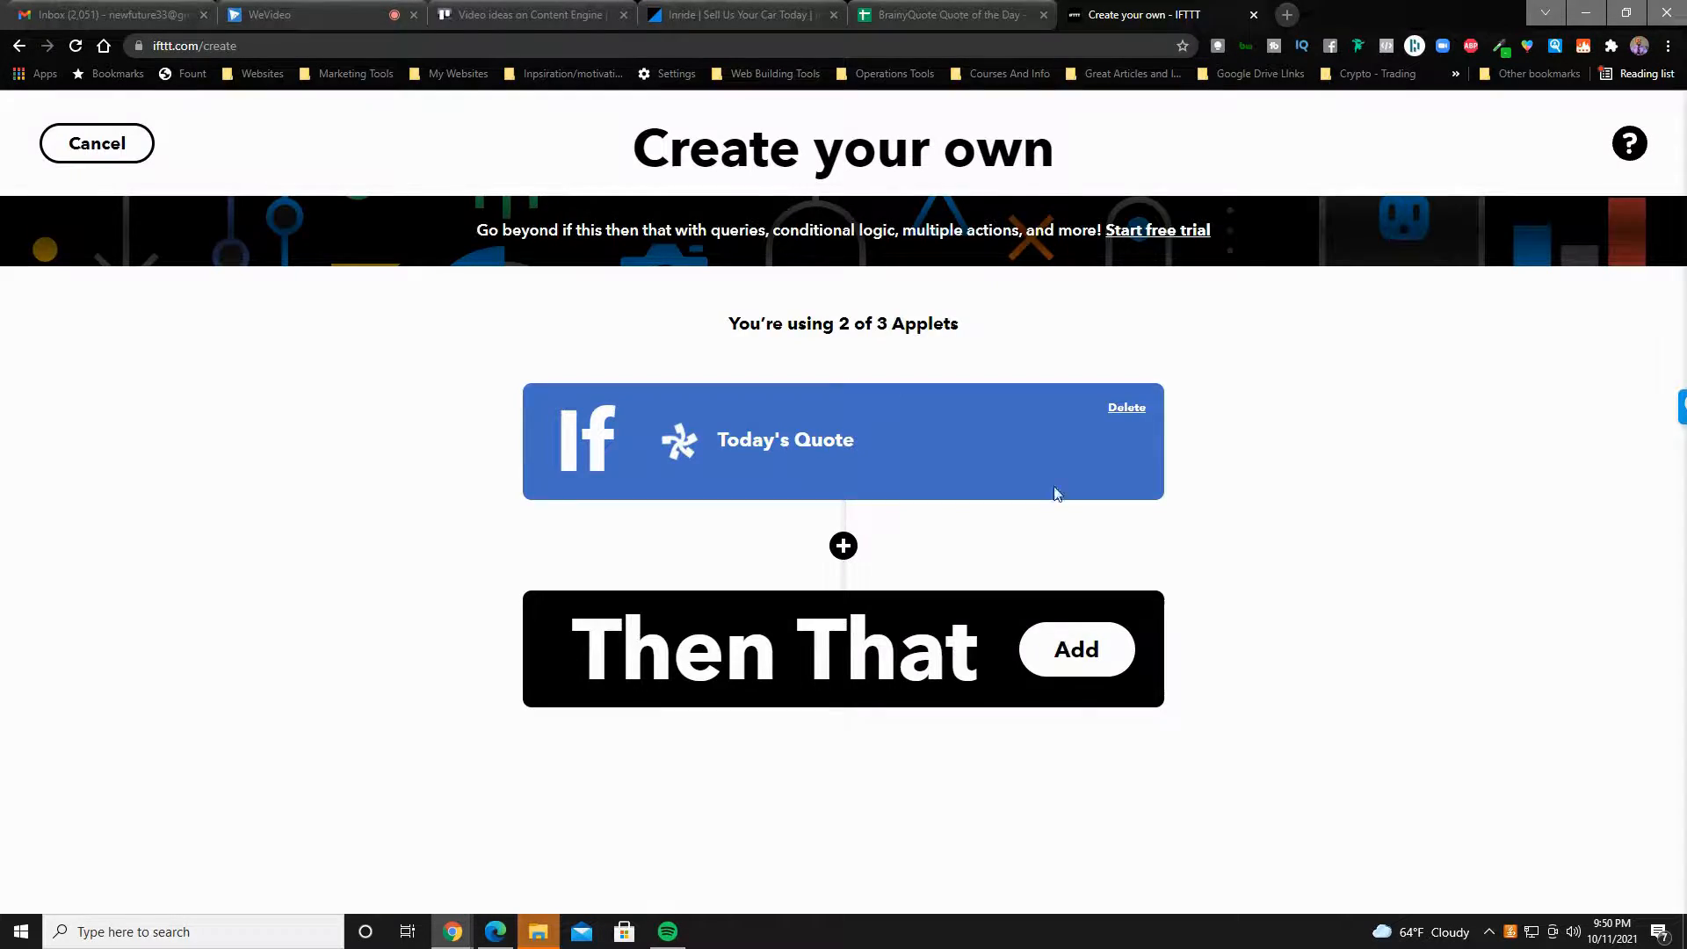
# Switch to the "BrainyQuote Quote of the Day" Google Sheet and examine the archived quotes down to the last row and back to the first.
pyautogui.click(949, 14)
pyautogui.scroll(-12, 227, 479)
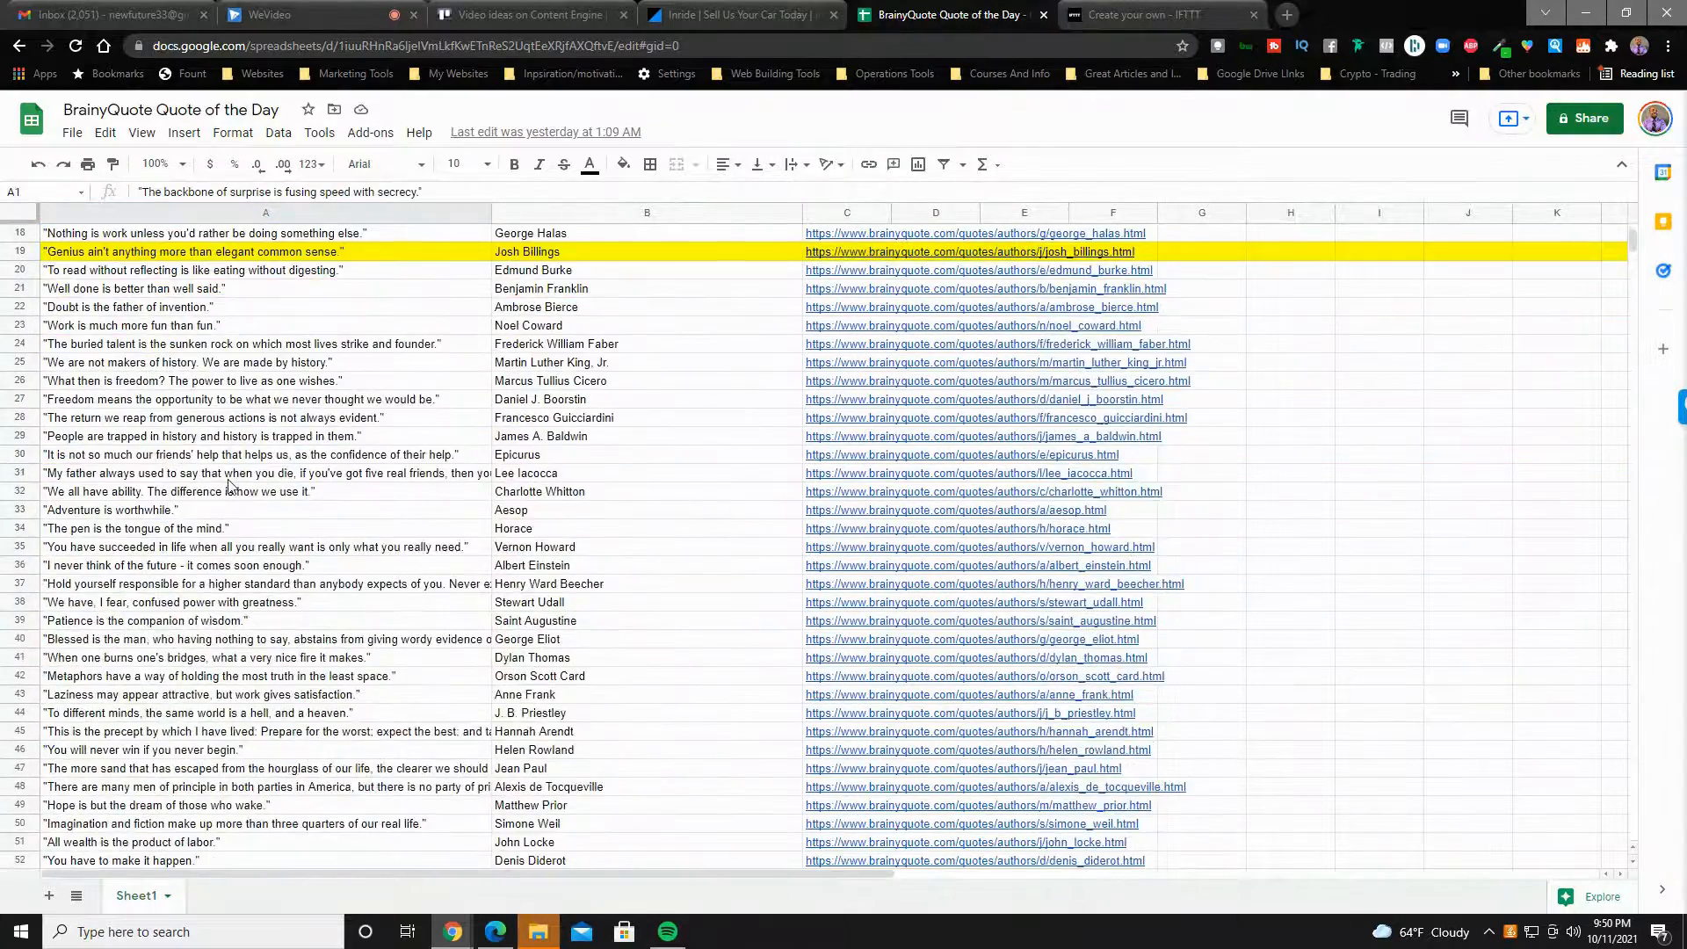
pyautogui.scroll(-6, 242, 509)
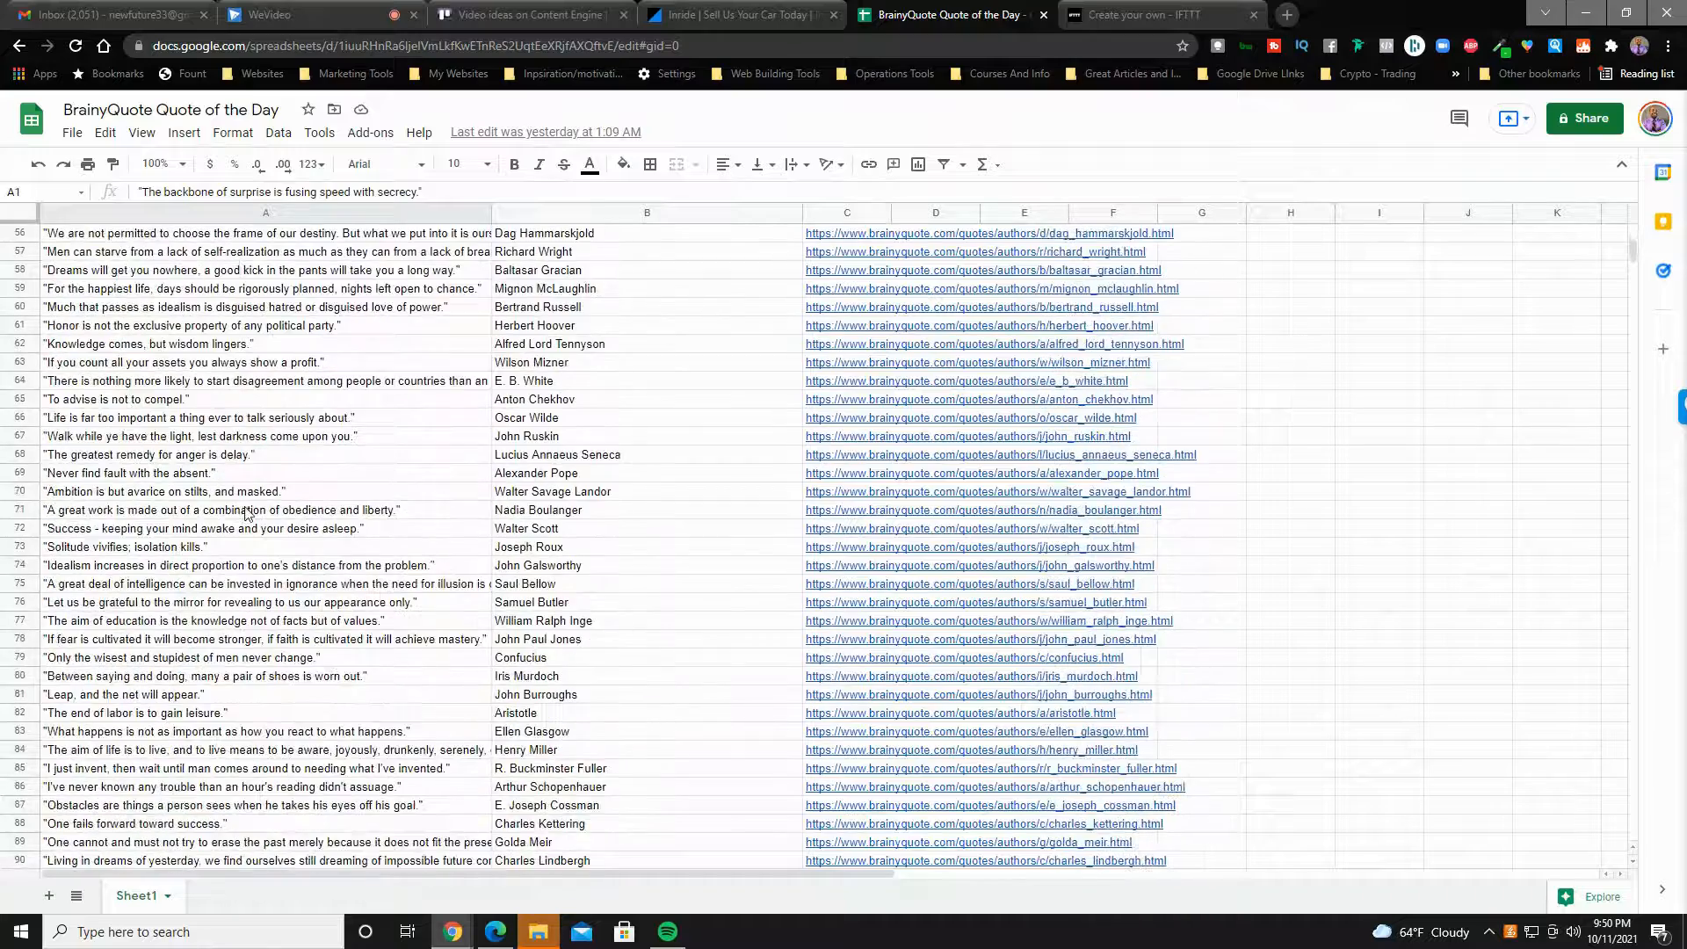
pyautogui.click(247, 512)
pyautogui.hotkey('ctrl', 'Down')
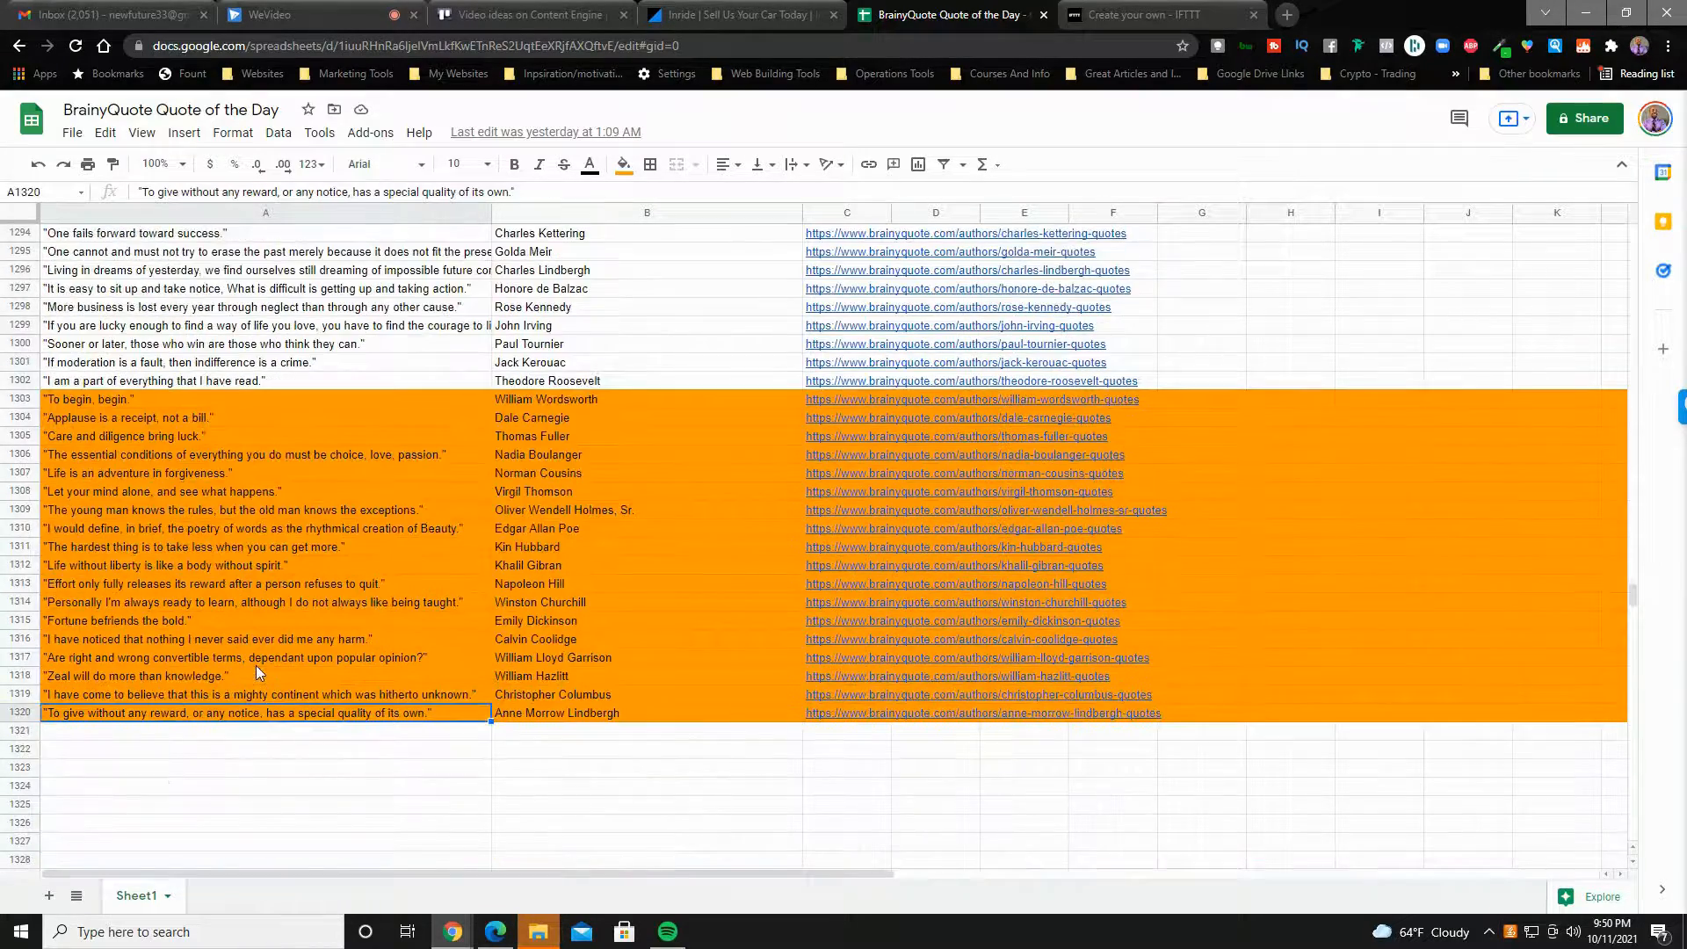
pyautogui.click(256, 659)
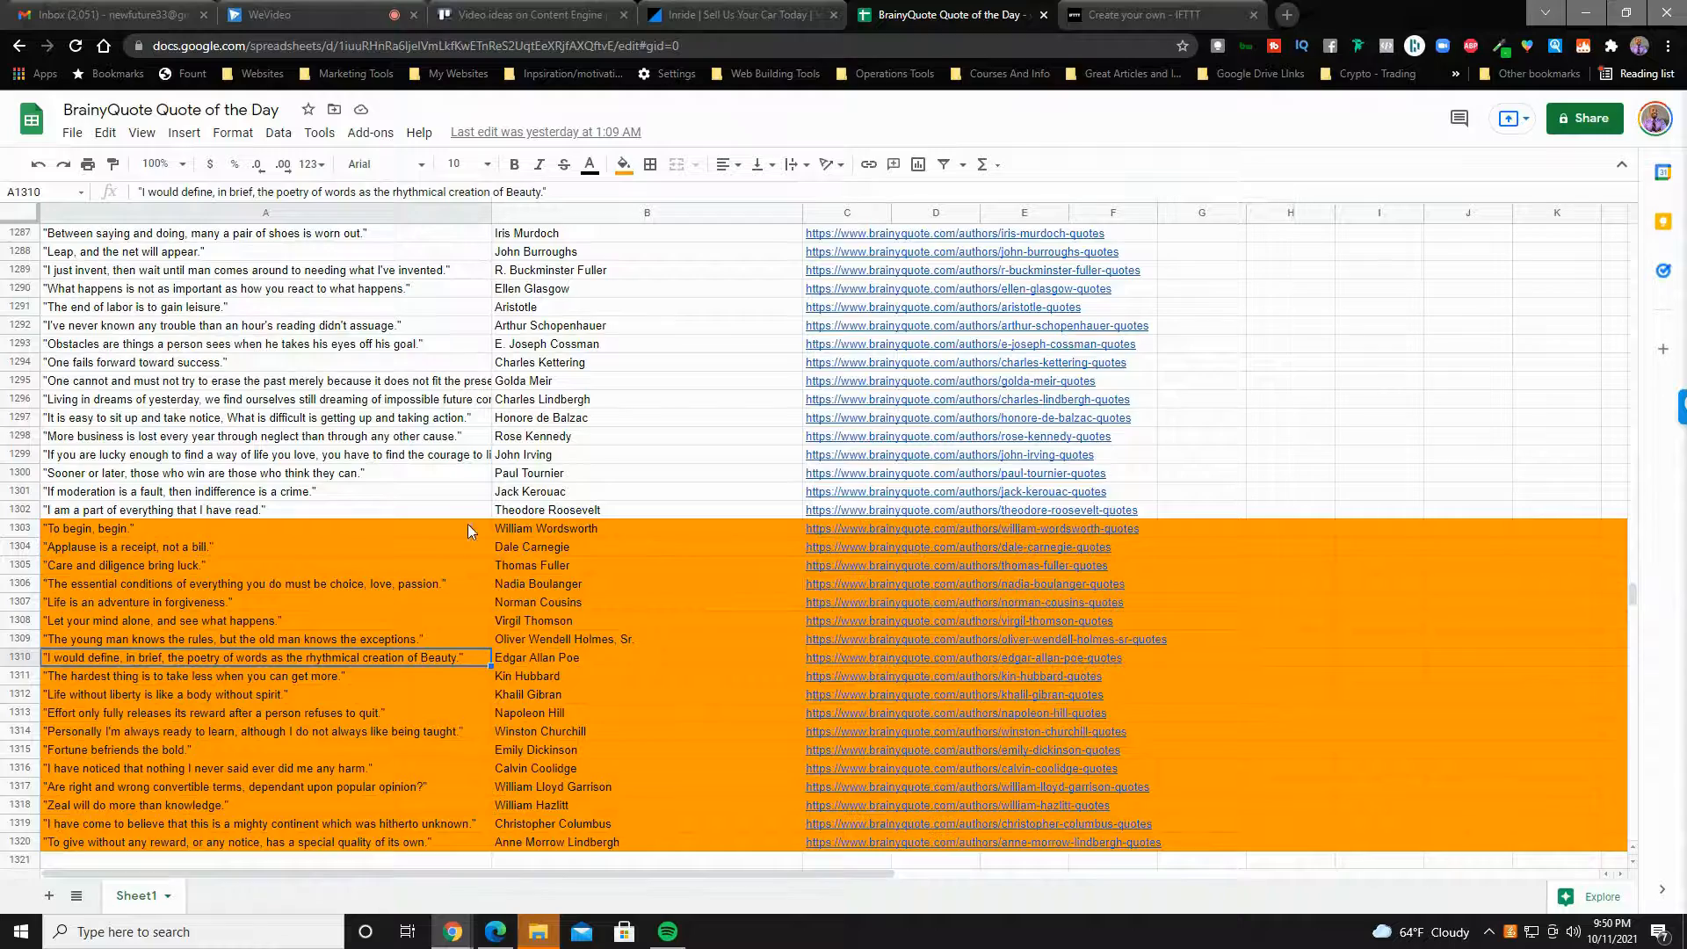
pyautogui.scroll(5, 439, 528)
pyautogui.click(268, 480)
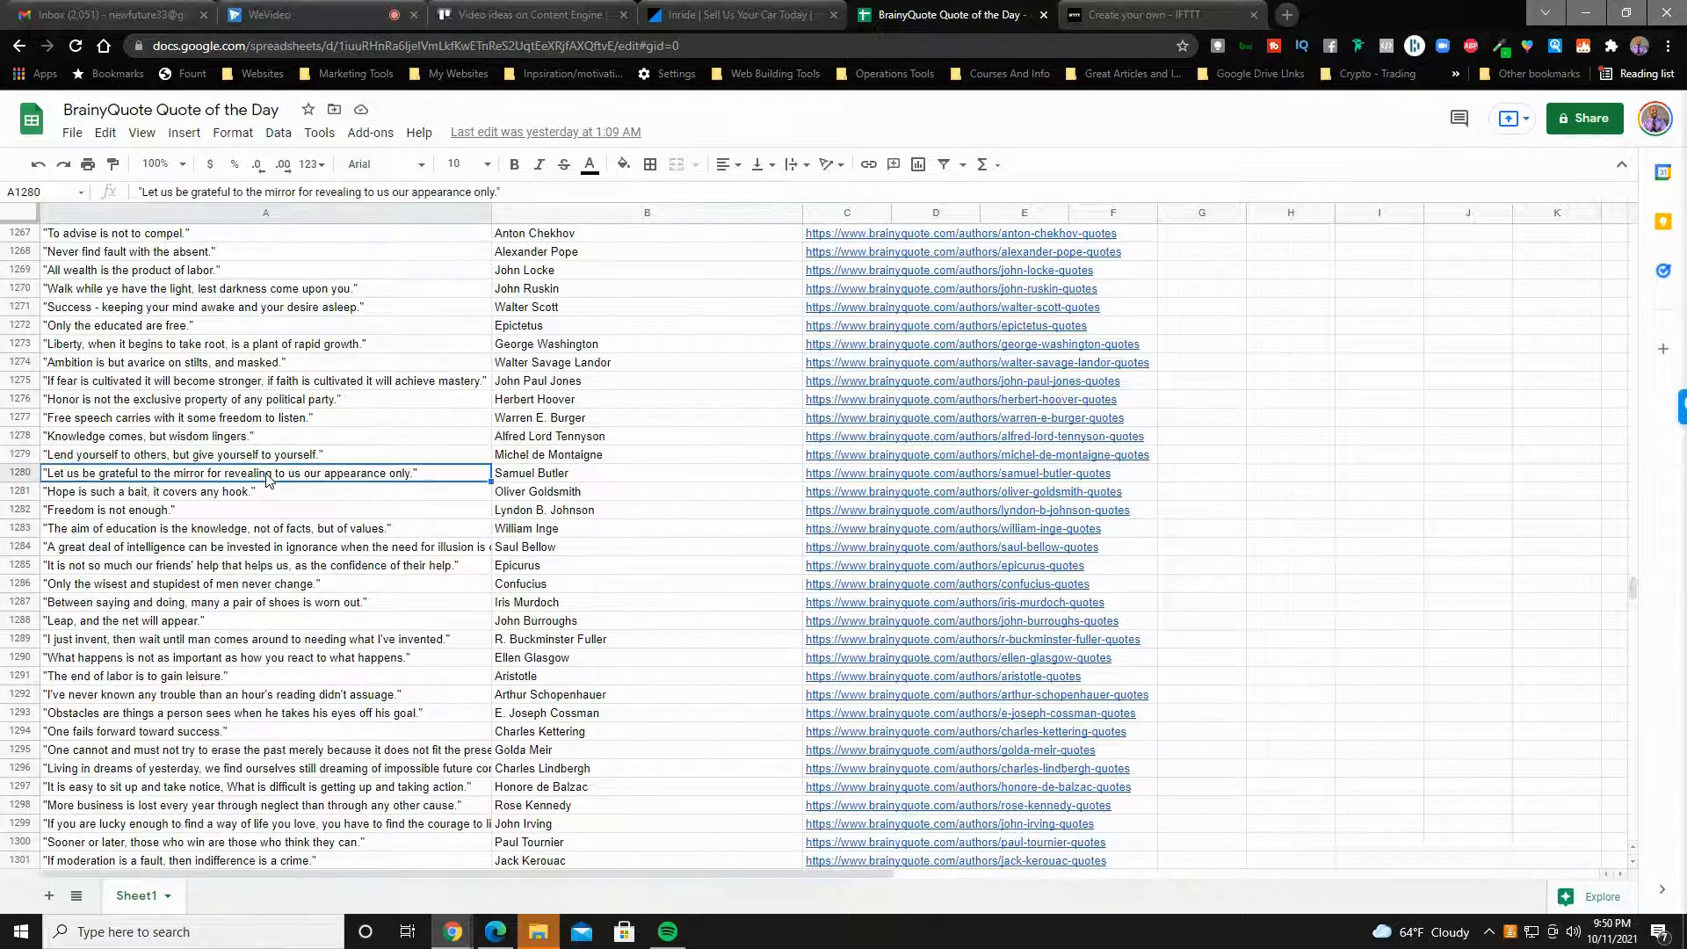
pyautogui.hotkey('ctrl', 'Home')
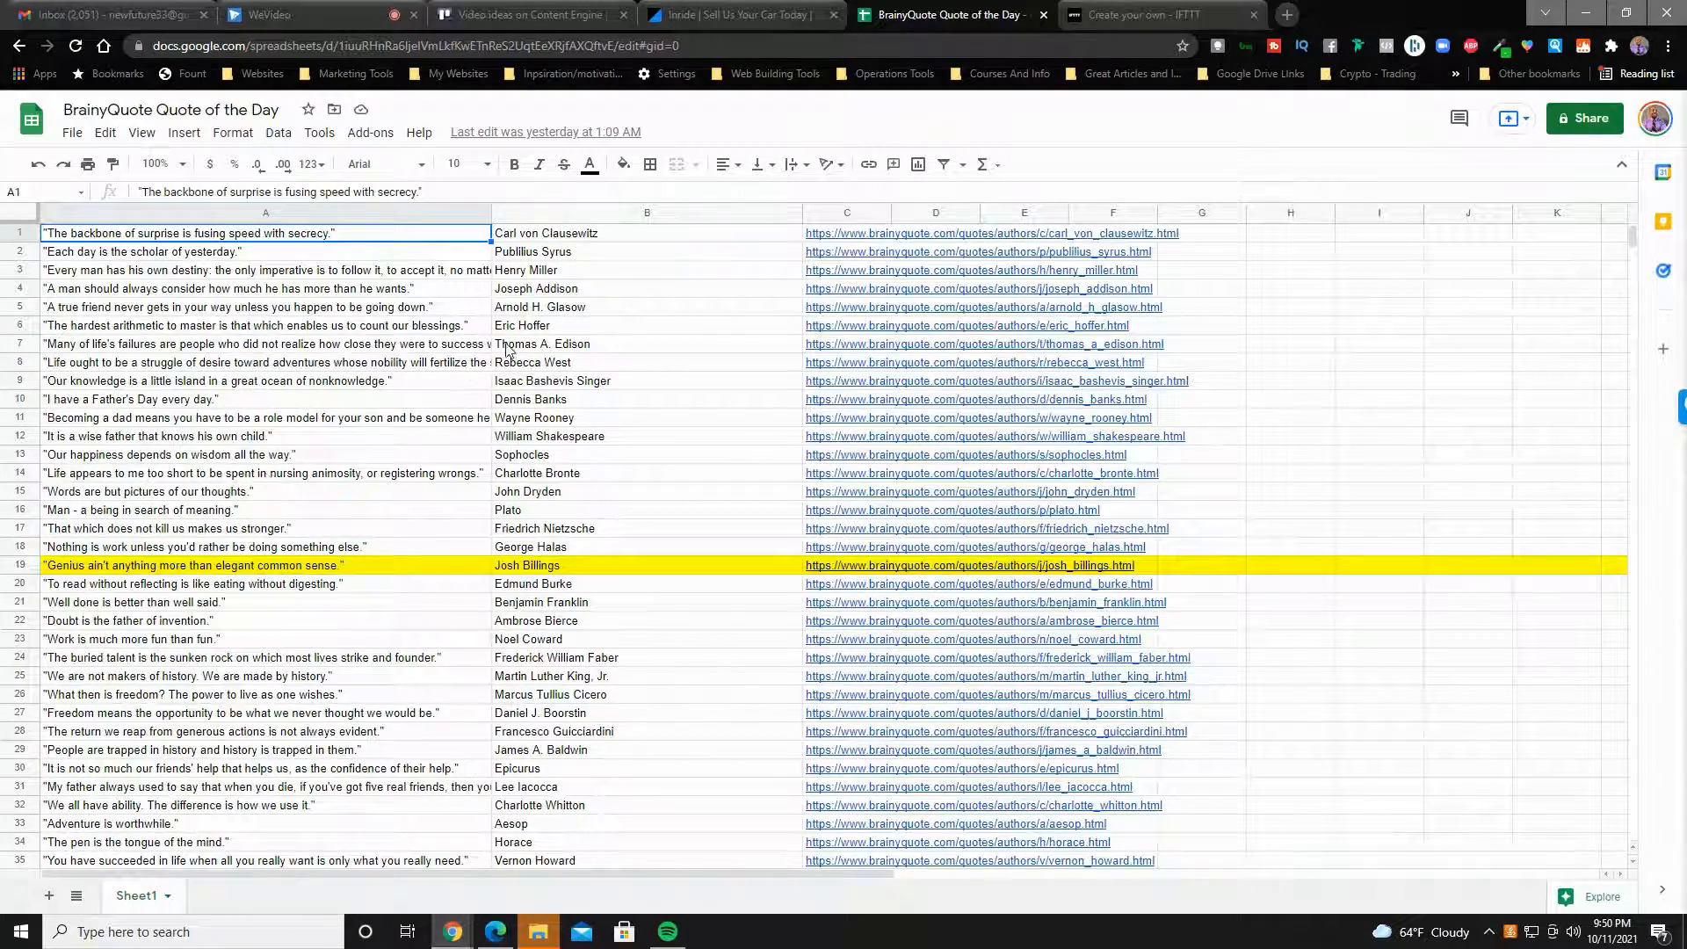
# Examine the sheet's quotes, authors and links once more, from the early rows to the final entry and back up through the preceding ones.
pyautogui.scroll(-4, 363, 447)
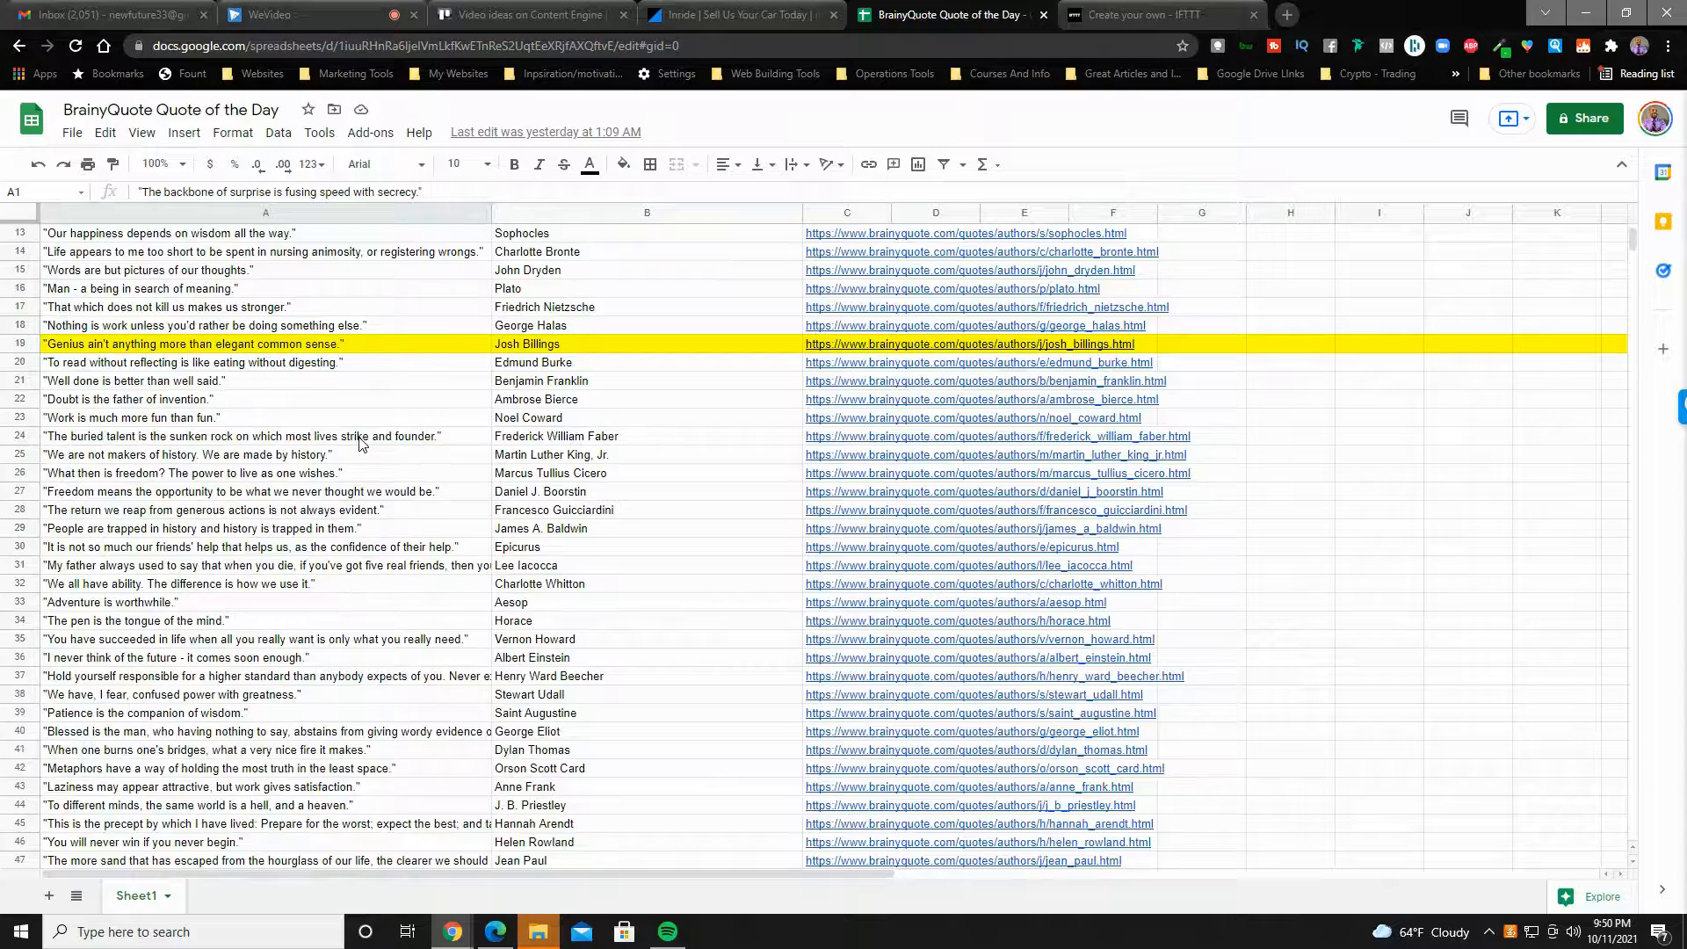
pyautogui.scroll(-5, 360, 442)
pyautogui.scroll(7, 255, 413)
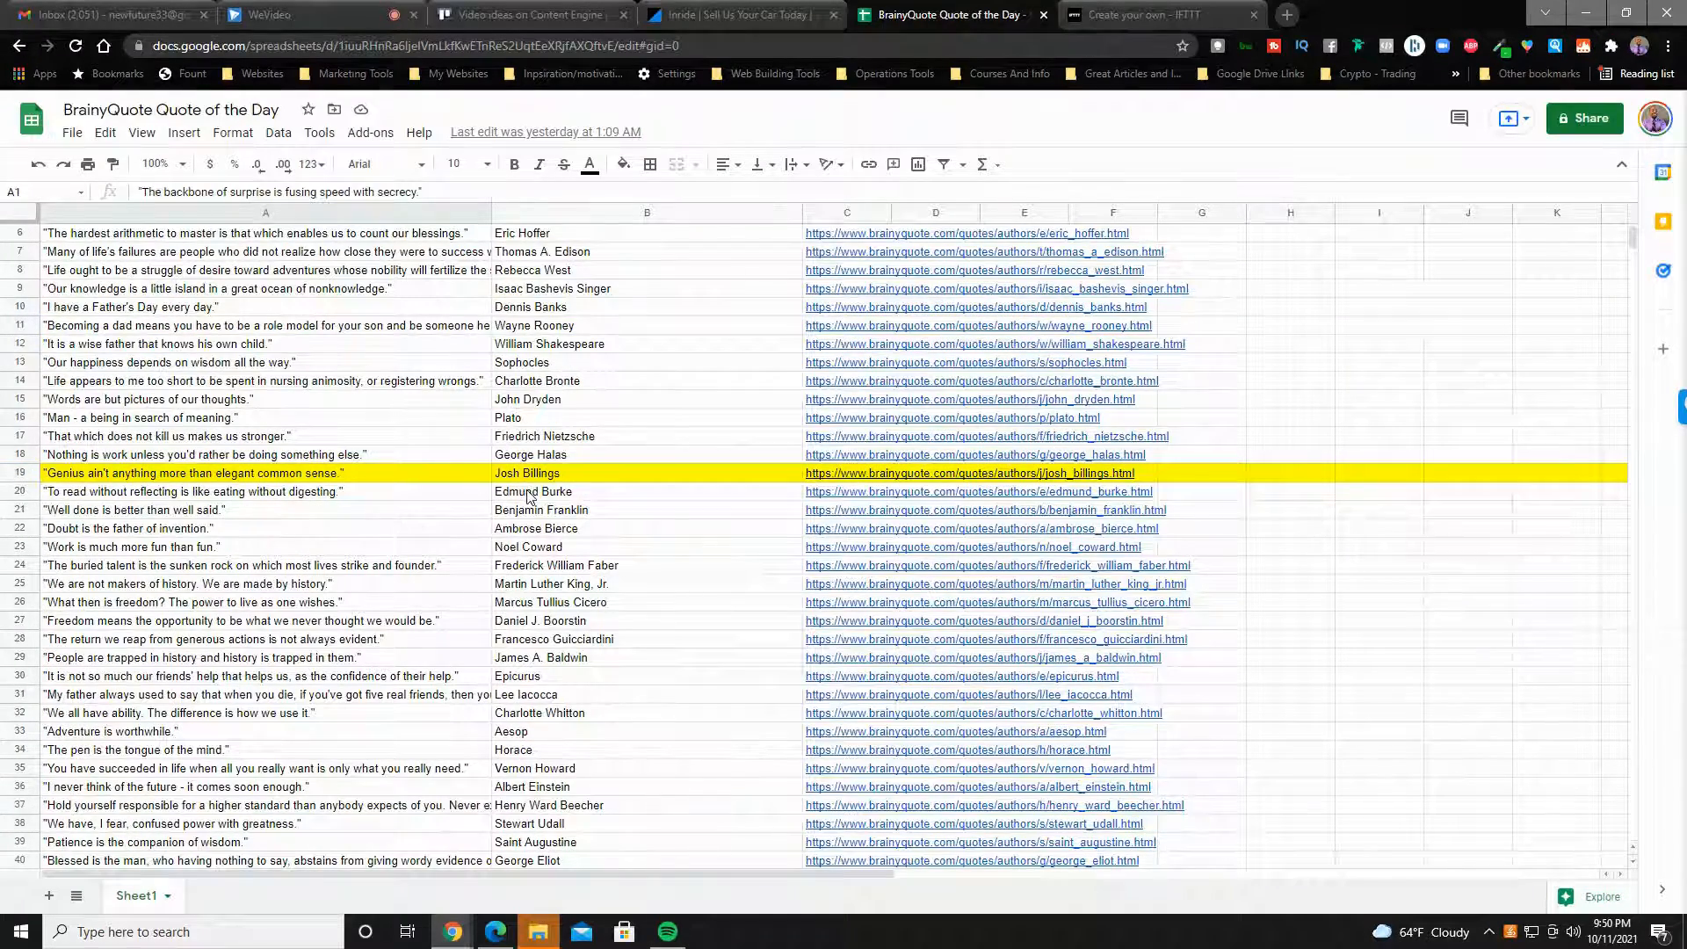
pyautogui.scroll(-19, 518, 503)
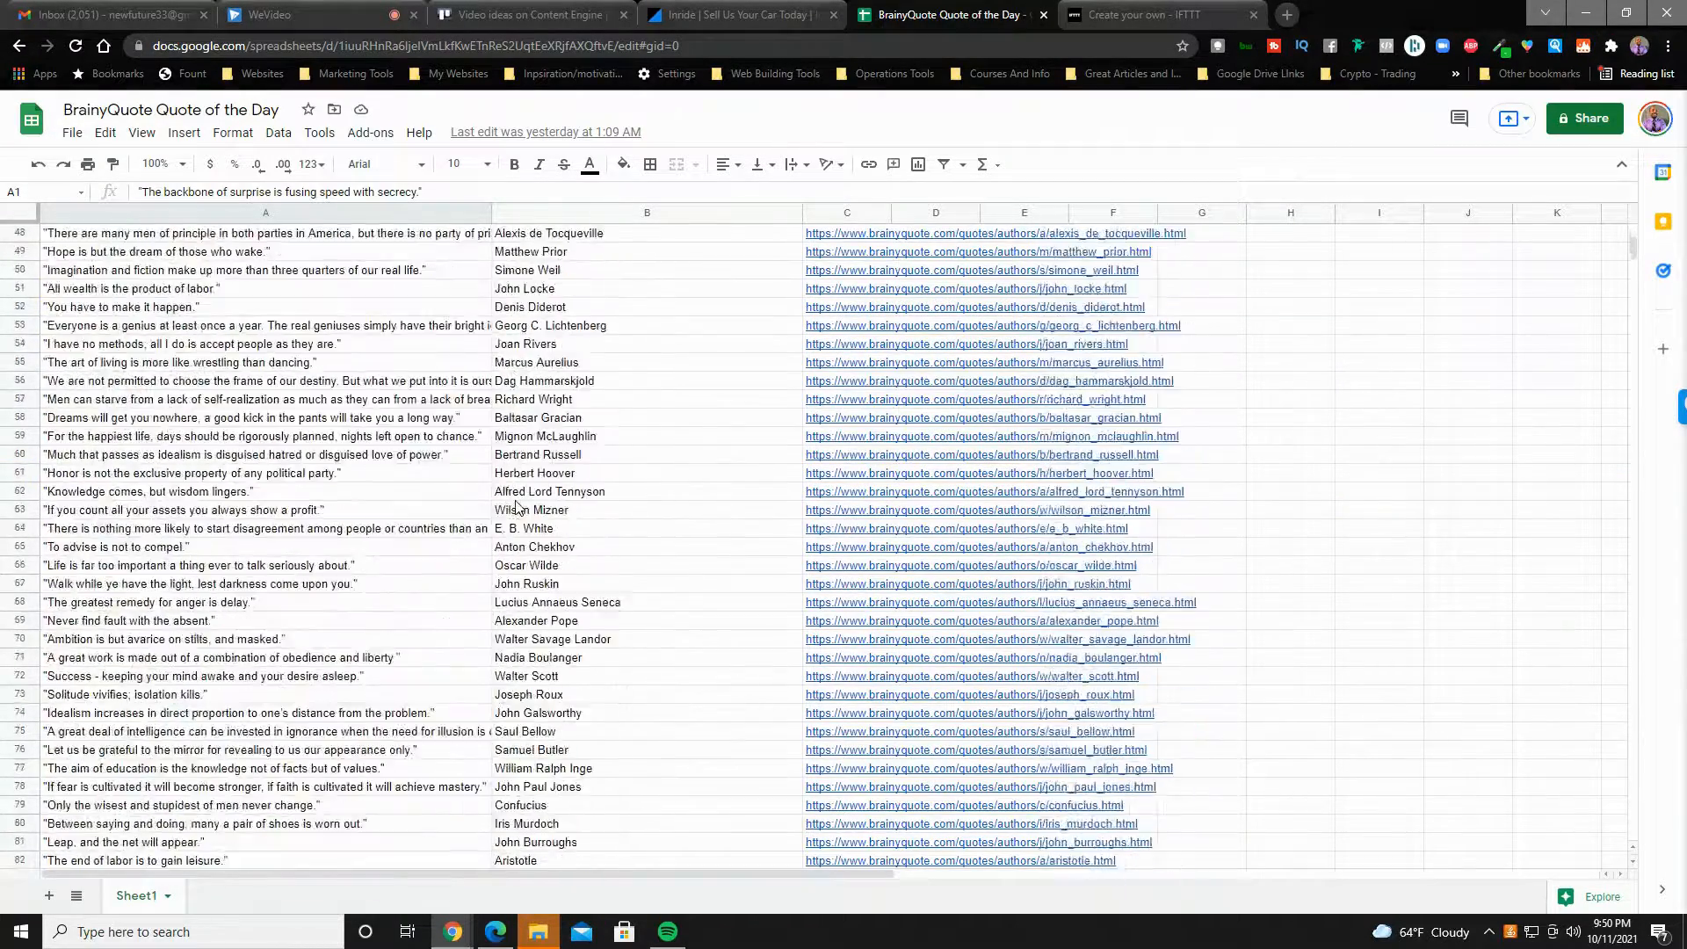
pyautogui.click(294, 549)
pyautogui.hotkey('ctrl', 'Down')
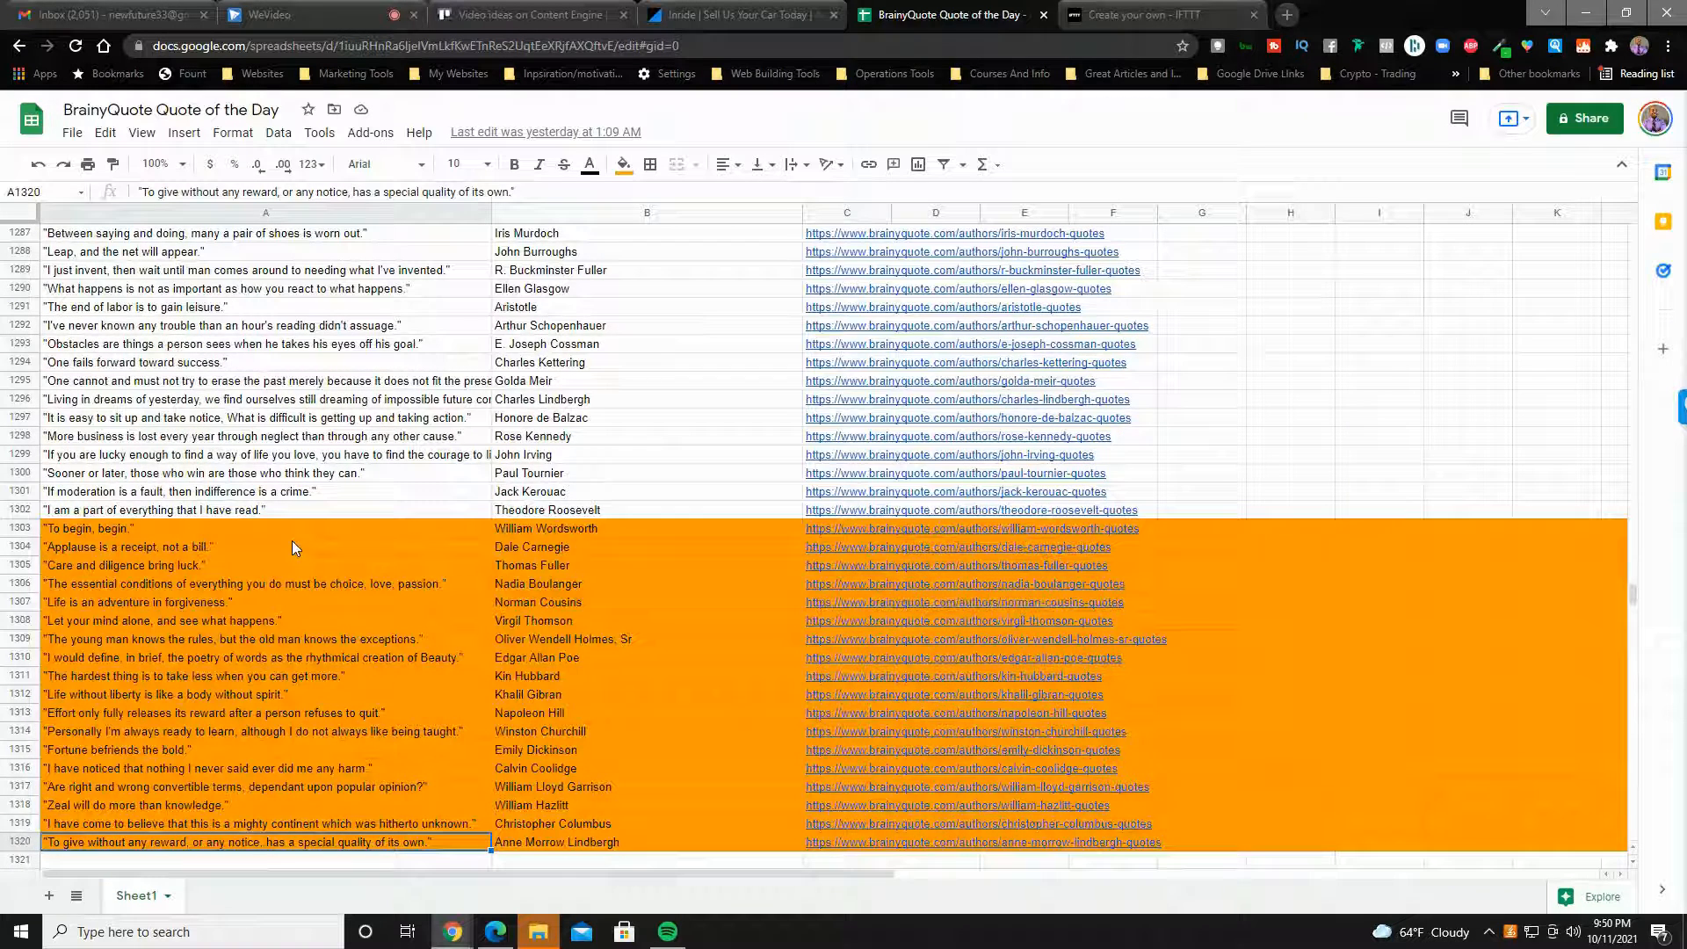
pyautogui.click(292, 437)
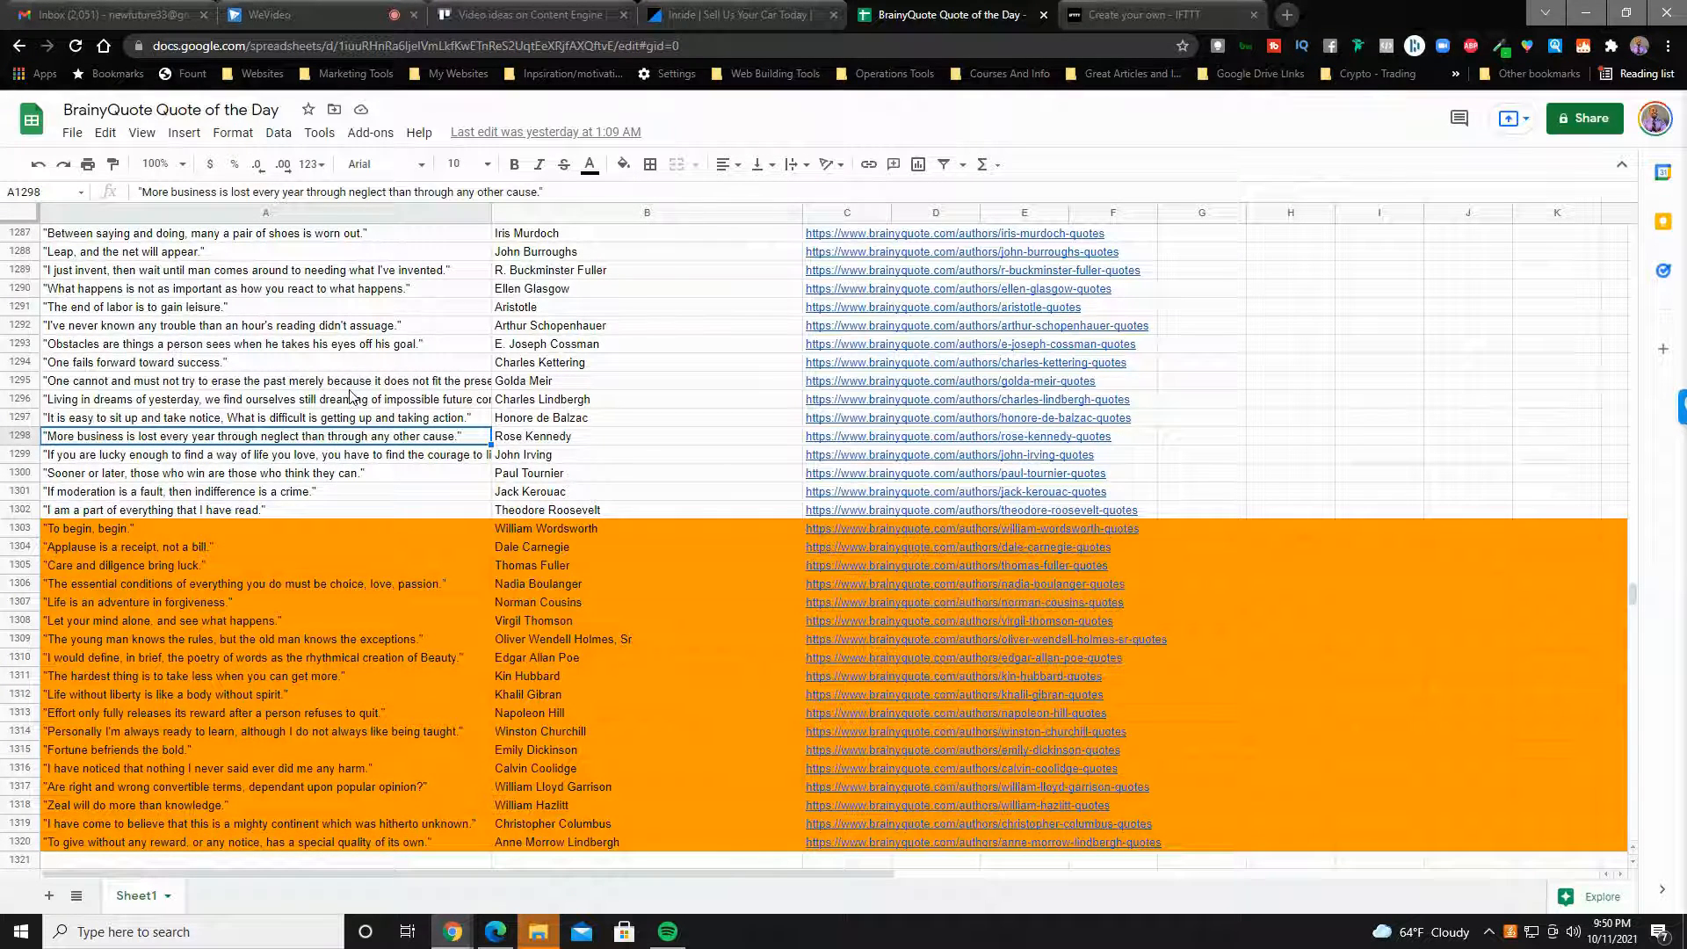
pyautogui.scroll(10, 483, 423)
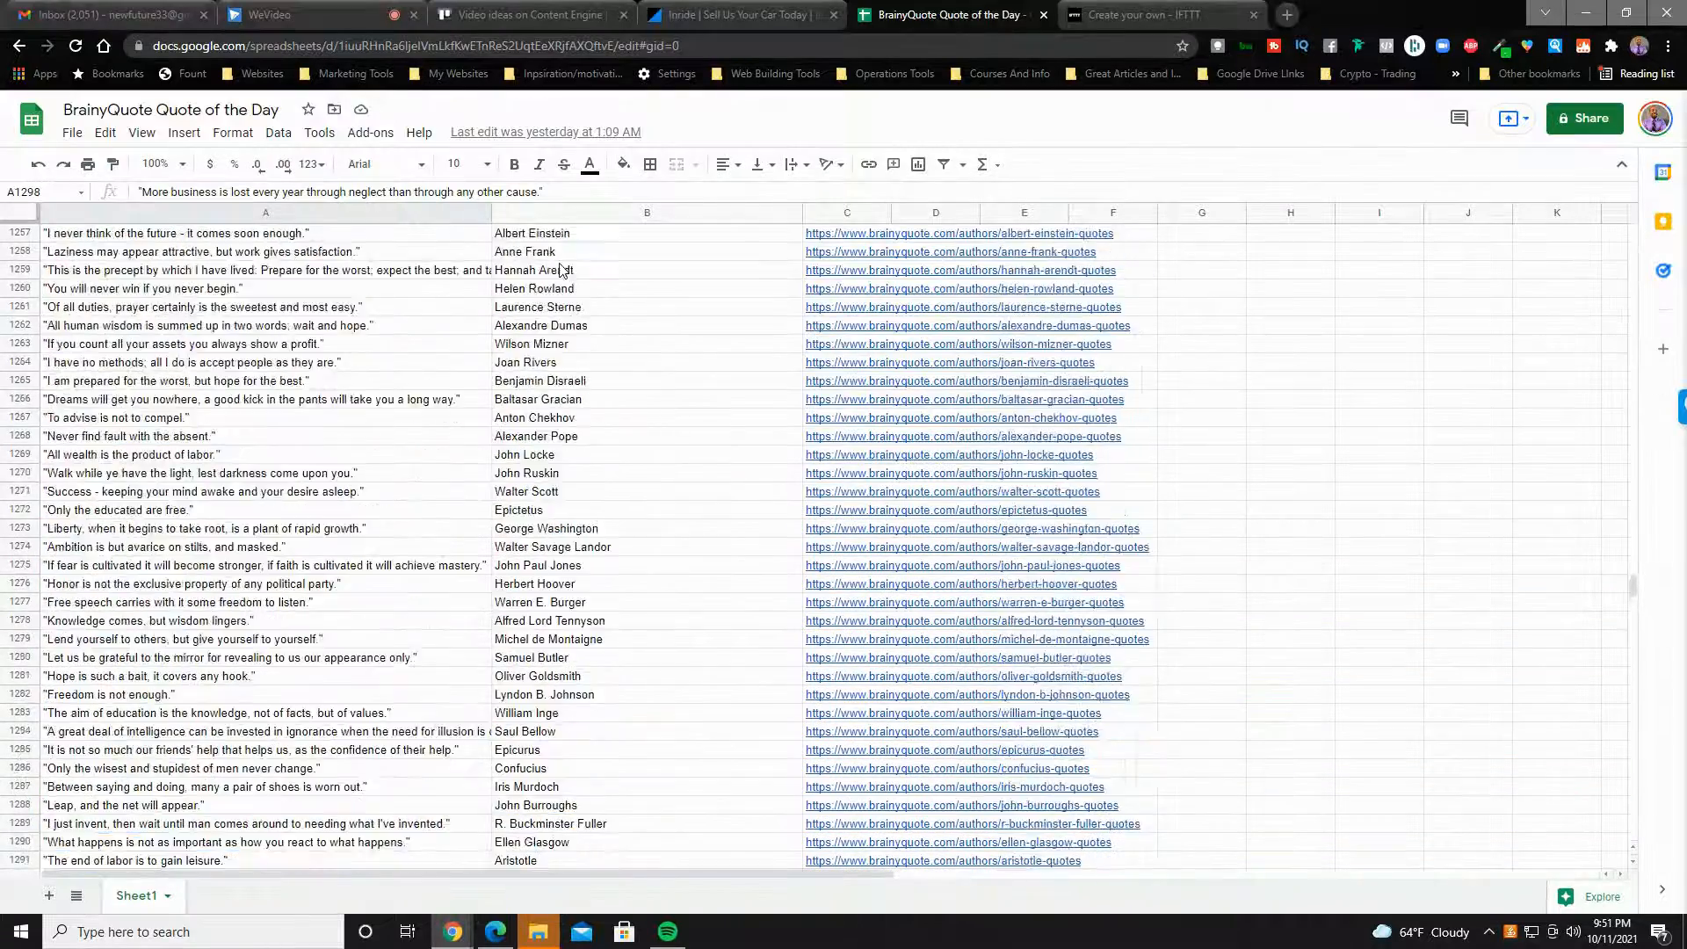
pyautogui.scroll(4, 482, 423)
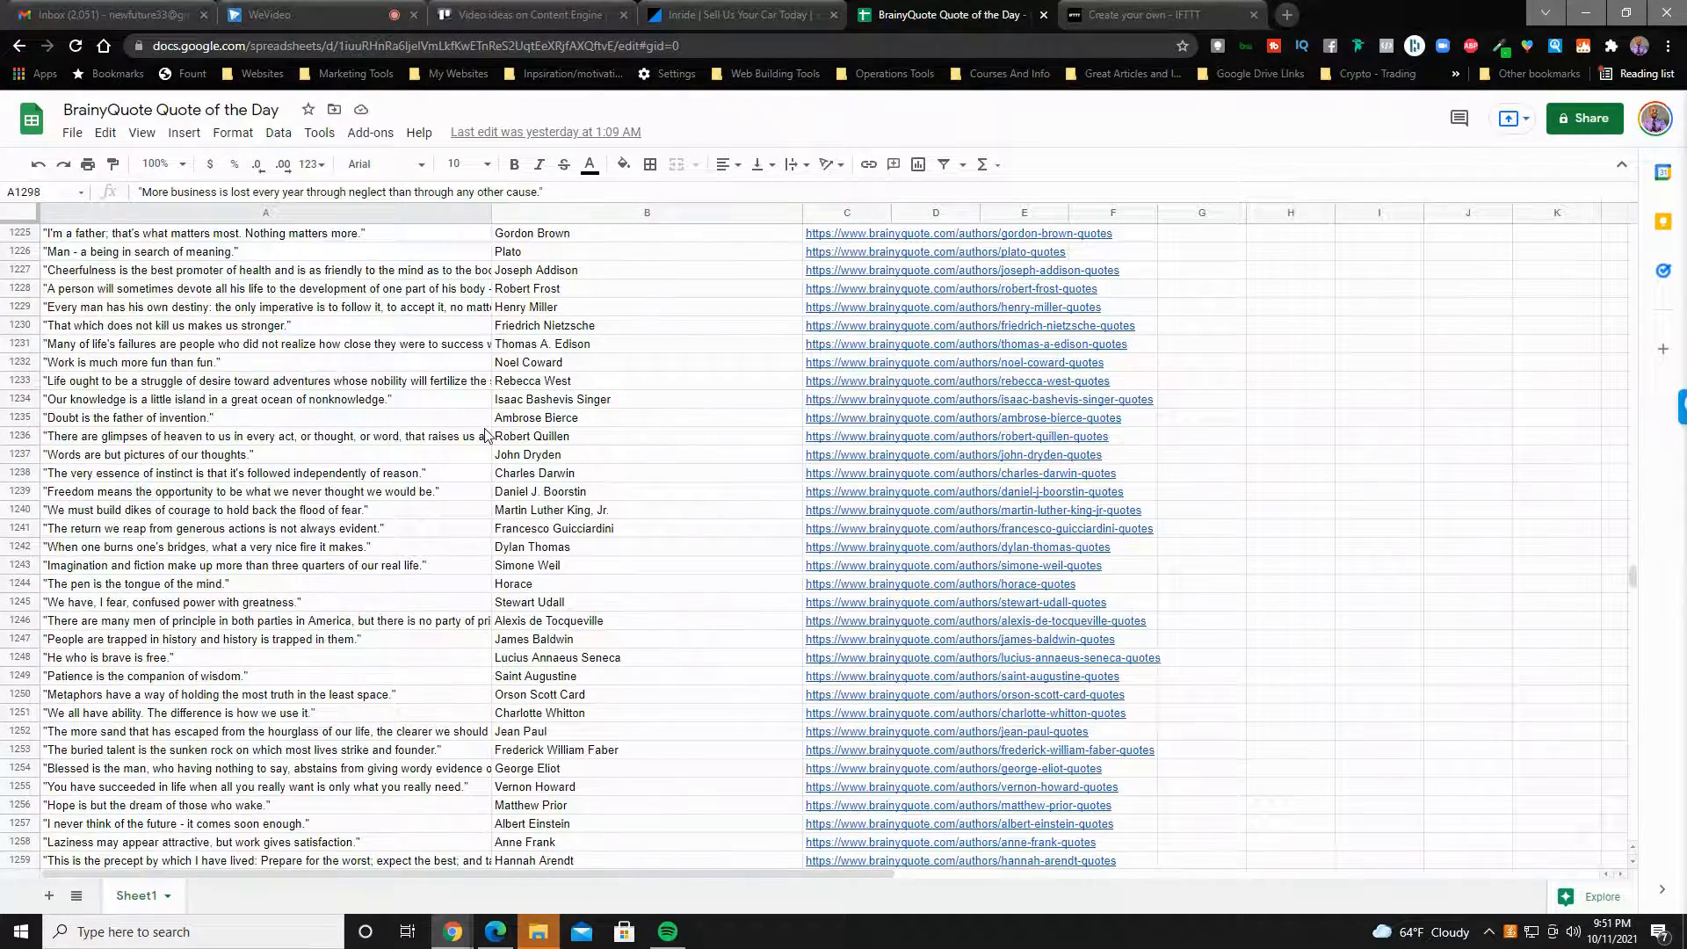
pyautogui.scroll(8, 334, 555)
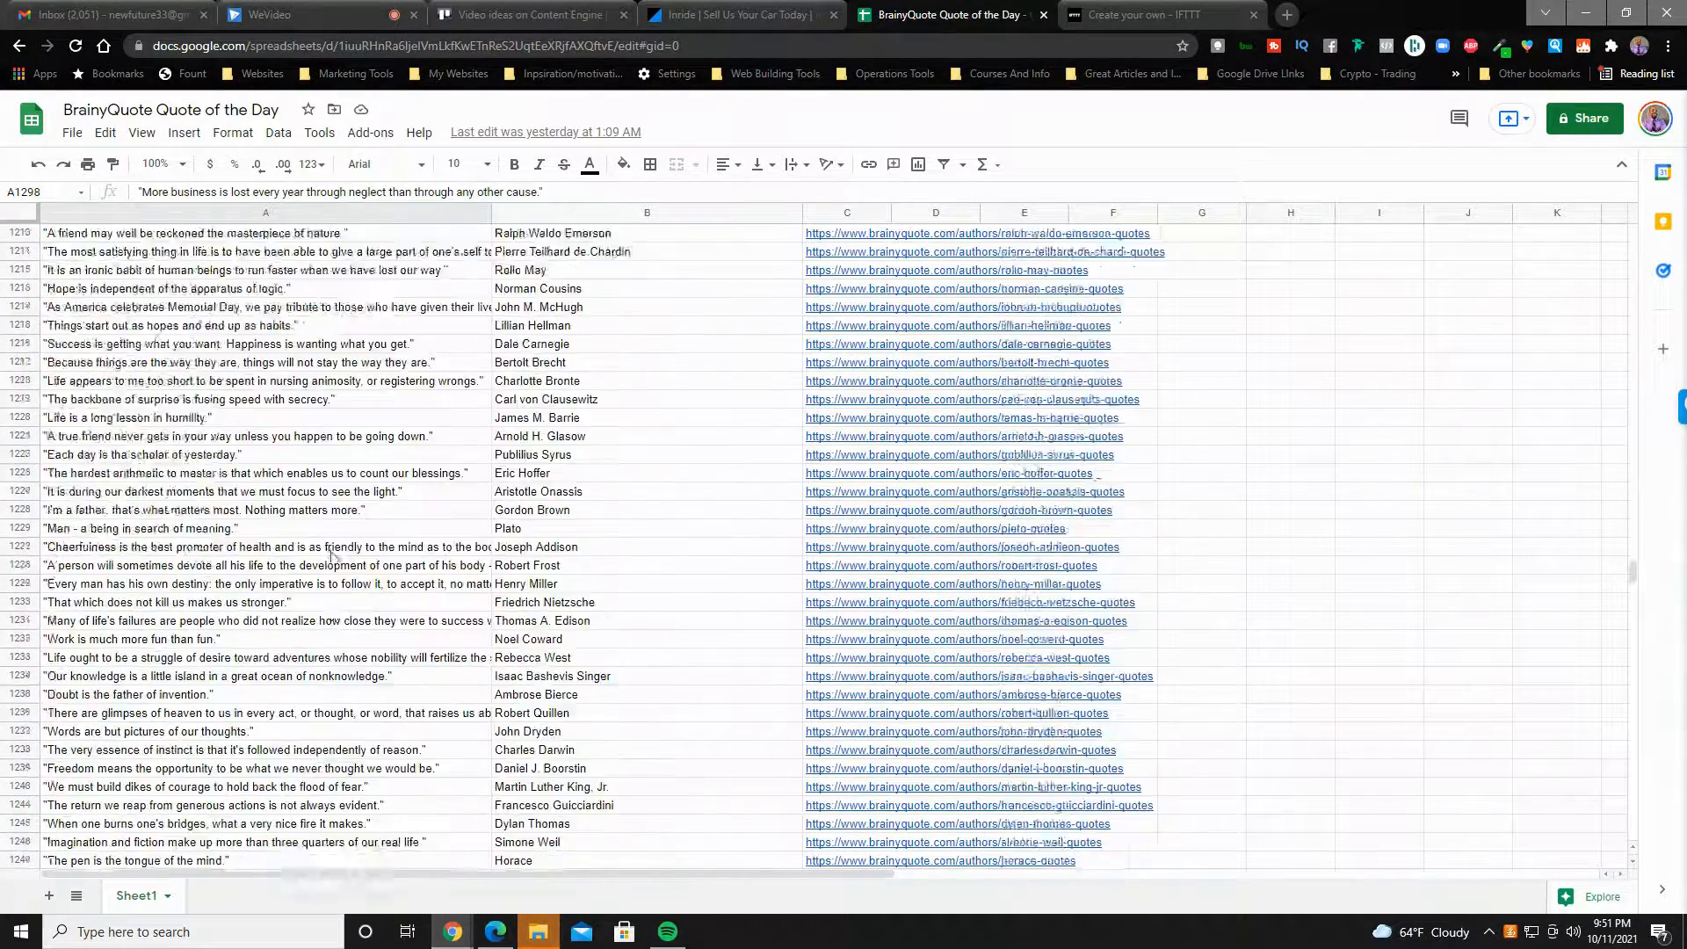
# Switch back to the IFTTT applet, search the Then That services for "shee" and choose Google Sheets.
pyautogui.click(1168, 13)
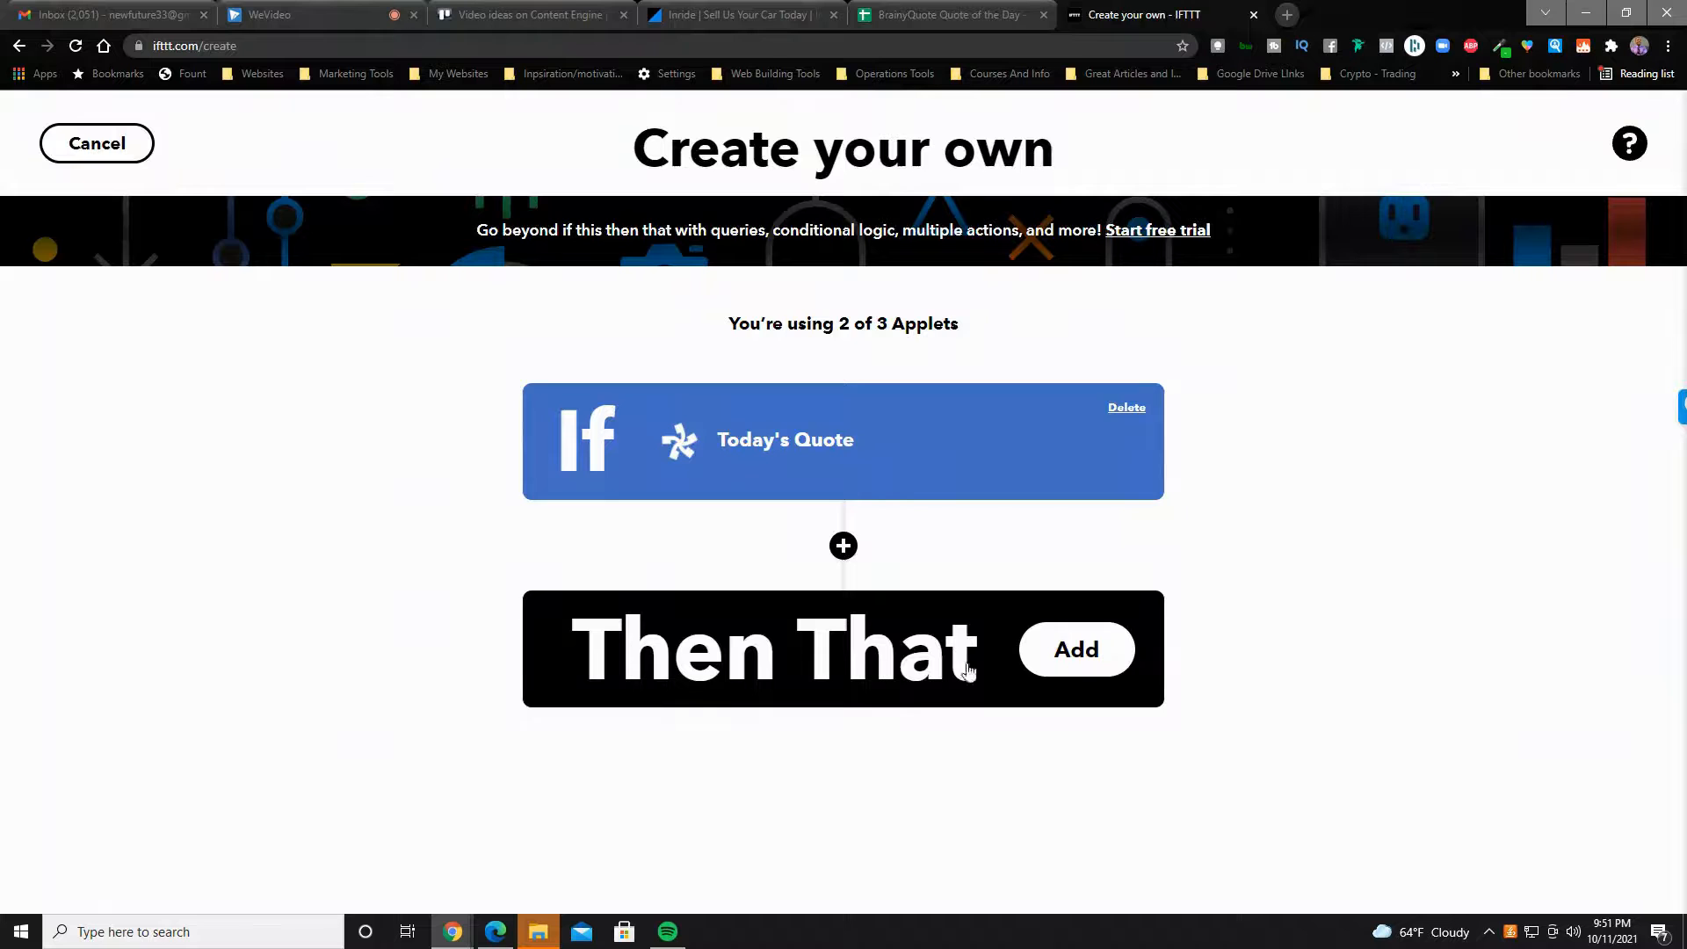
pyautogui.click(1082, 654)
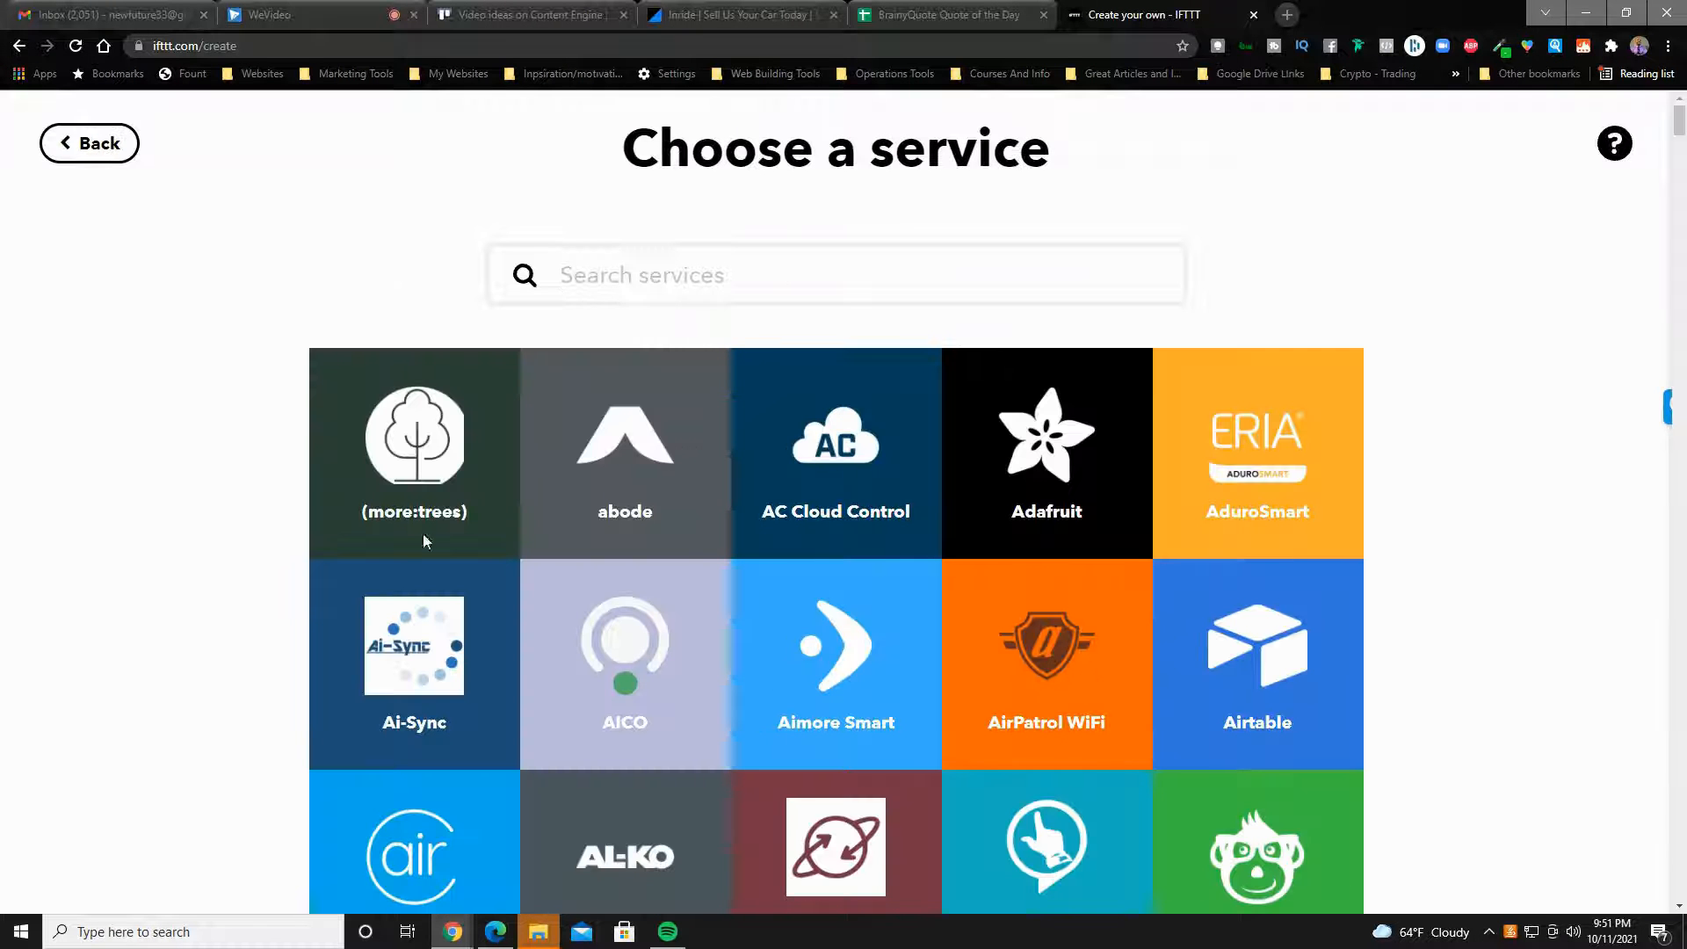
pyautogui.click(656, 282)
pyautogui.write('goo')
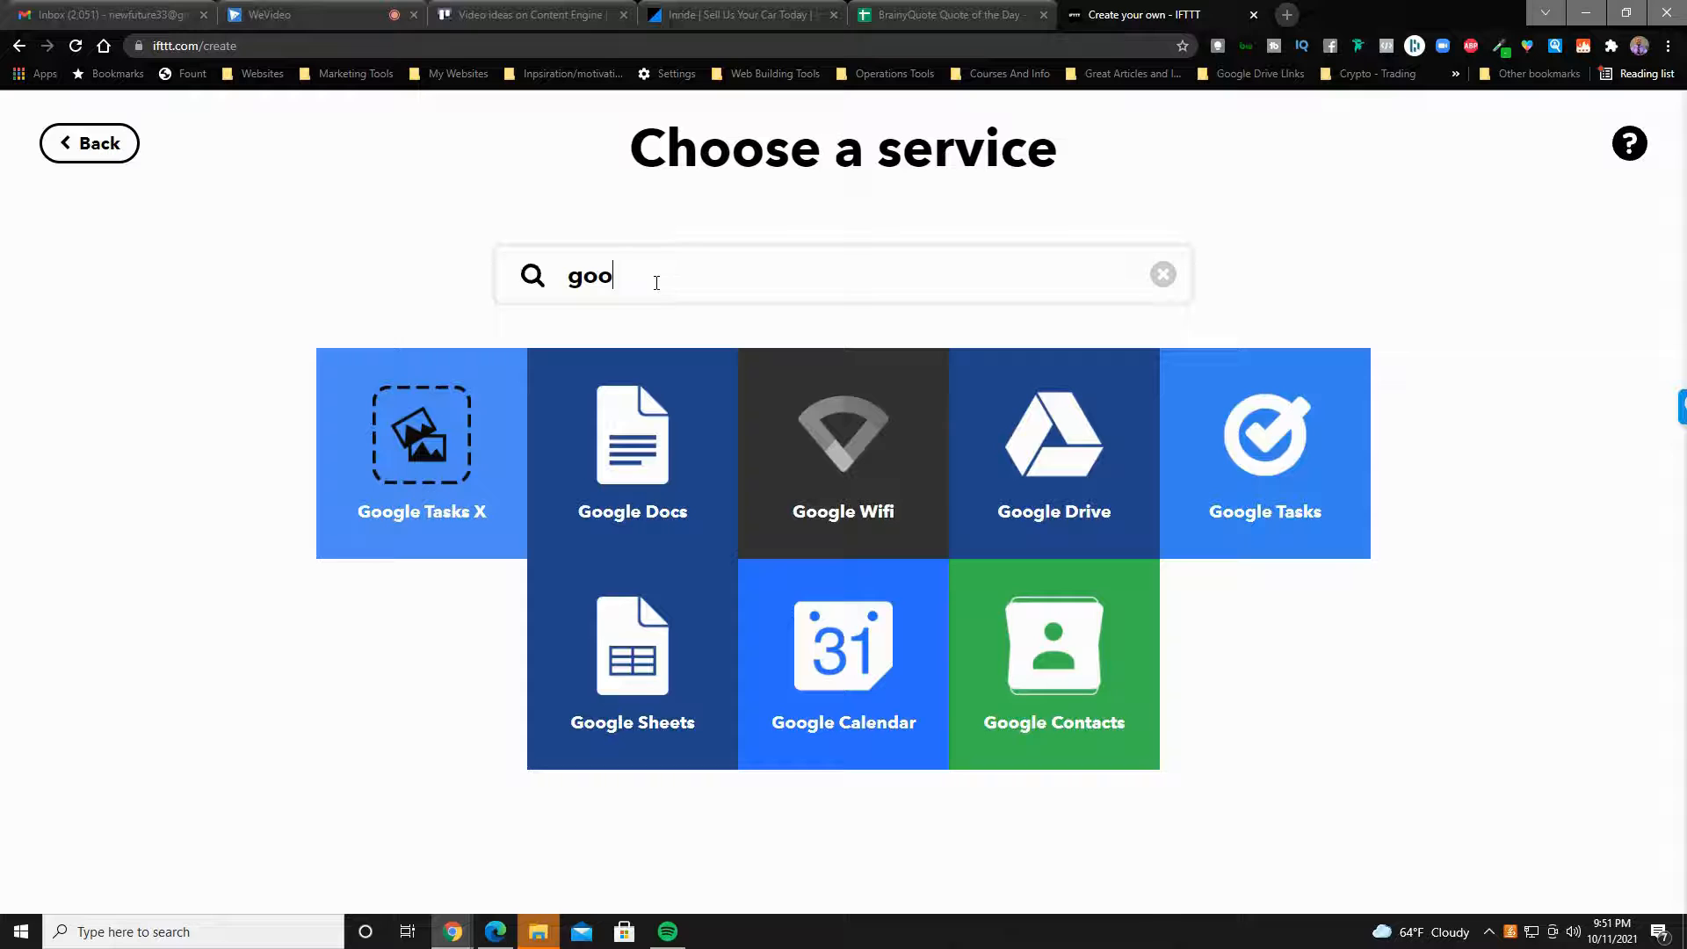
pyautogui.press('BackSpace')
pyautogui.press('BackSpace')
pyautogui.press('BackSpace')
pyautogui.write('shee')
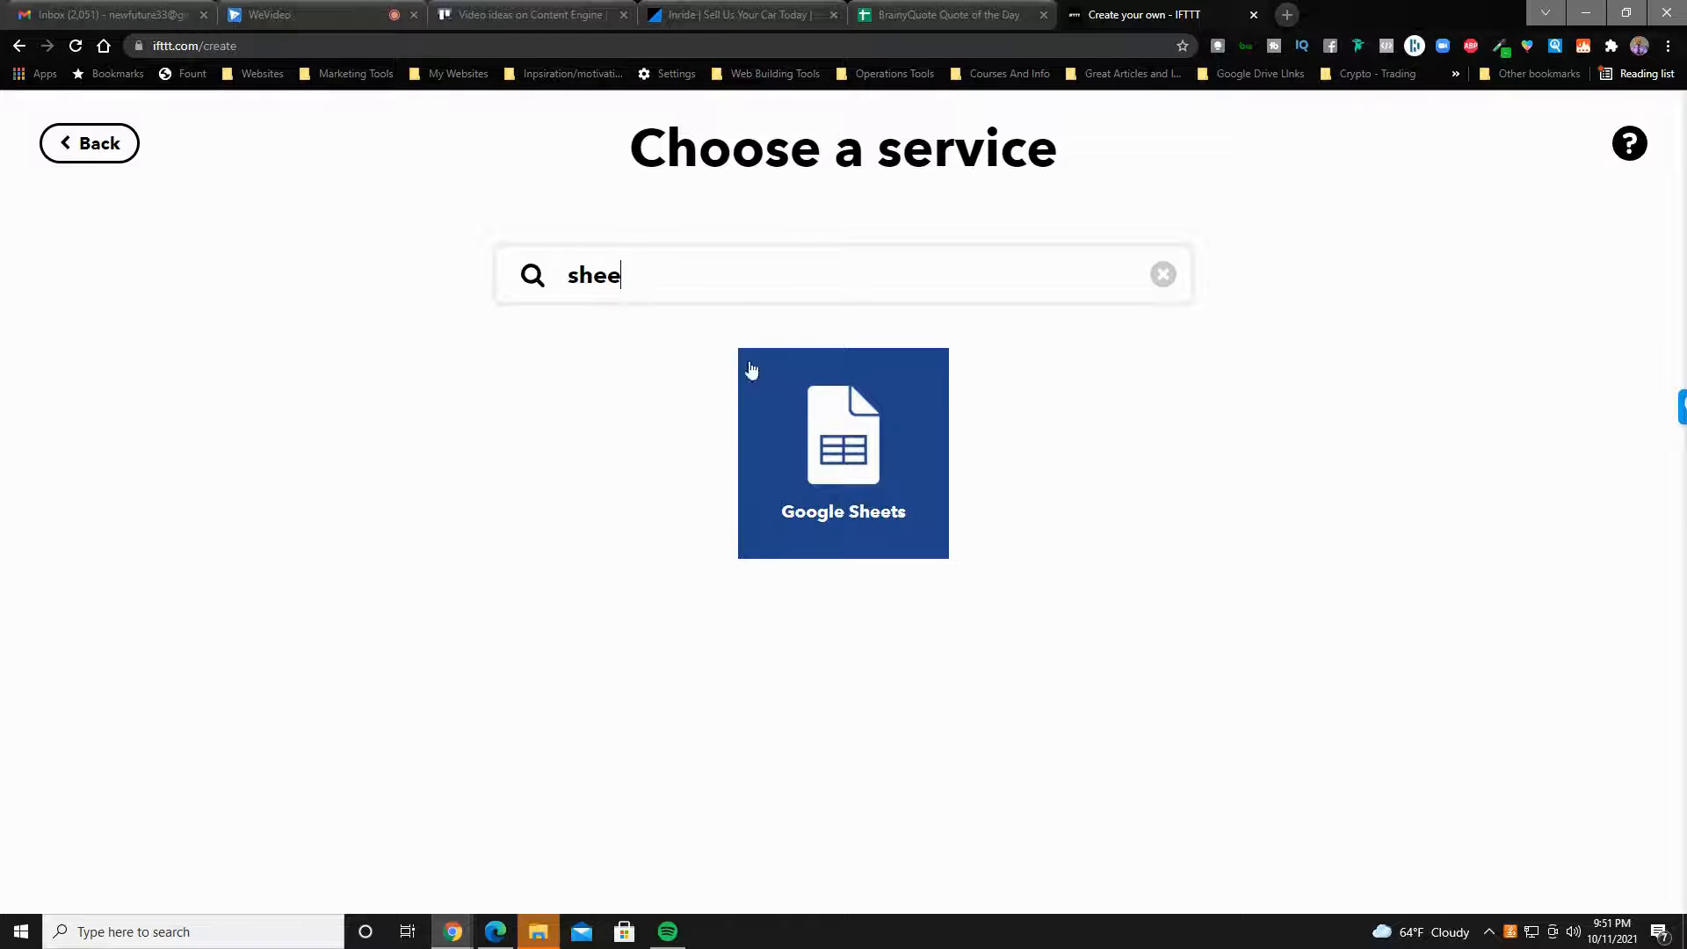
pyautogui.click(746, 354)
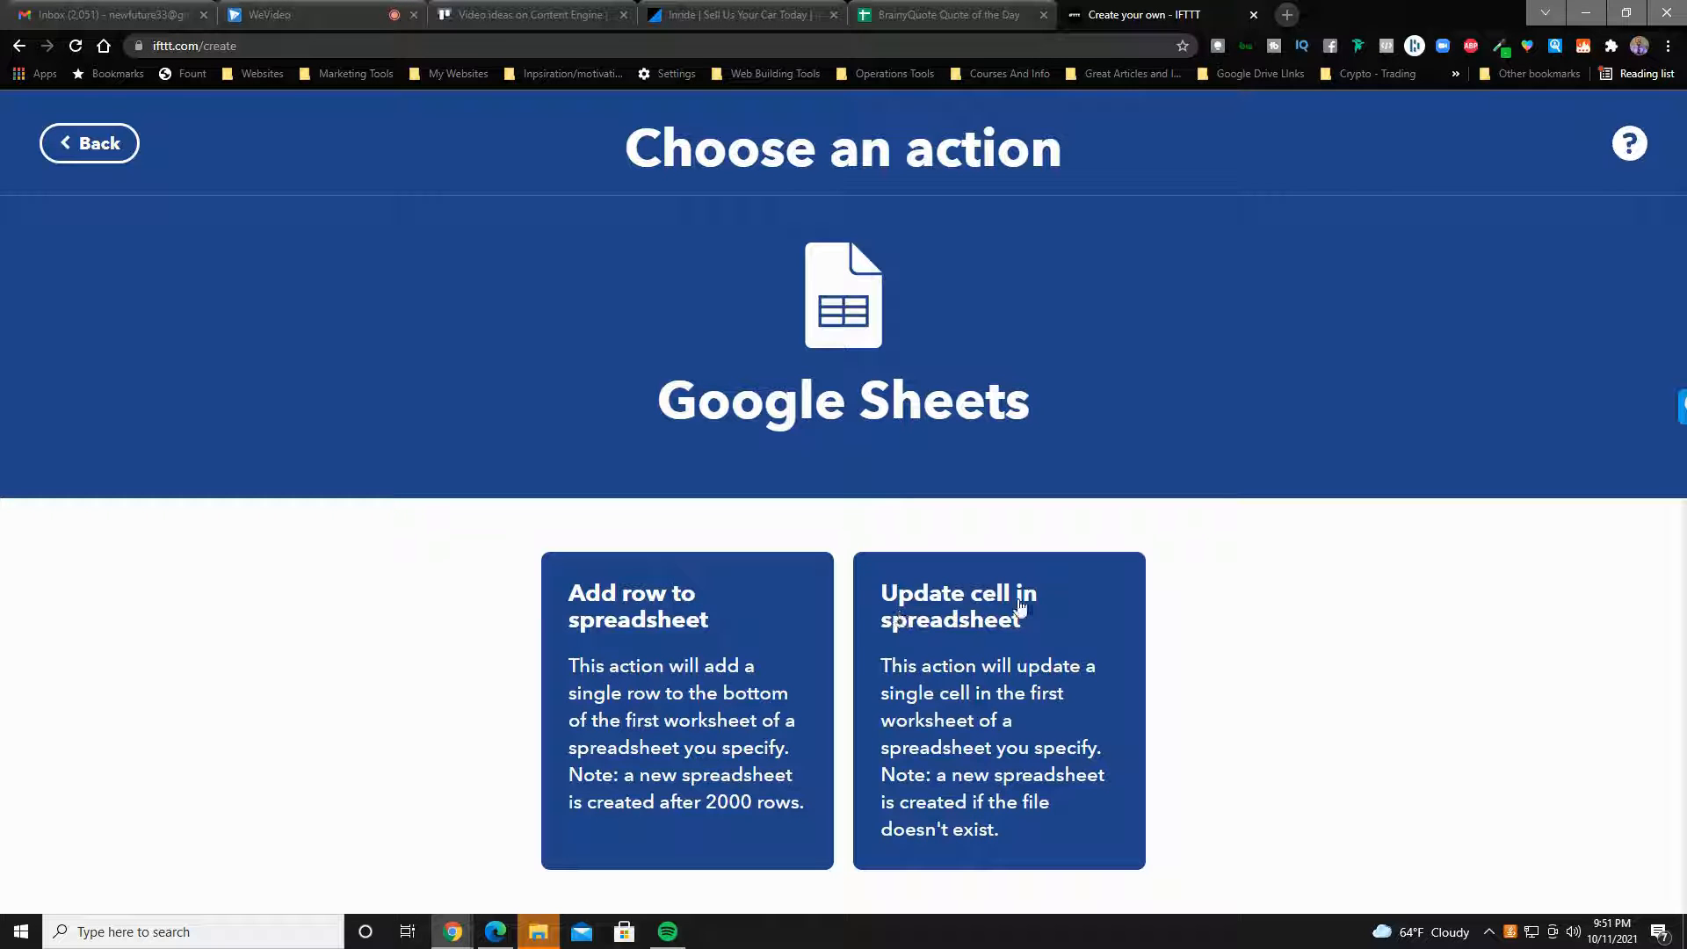
# Choose the Add row to spreadsheet action and review its spreadsheet name, formatted row and Drive folder path.
pyautogui.click(637, 621)
pyautogui.scroll(-2, 1073, 626)
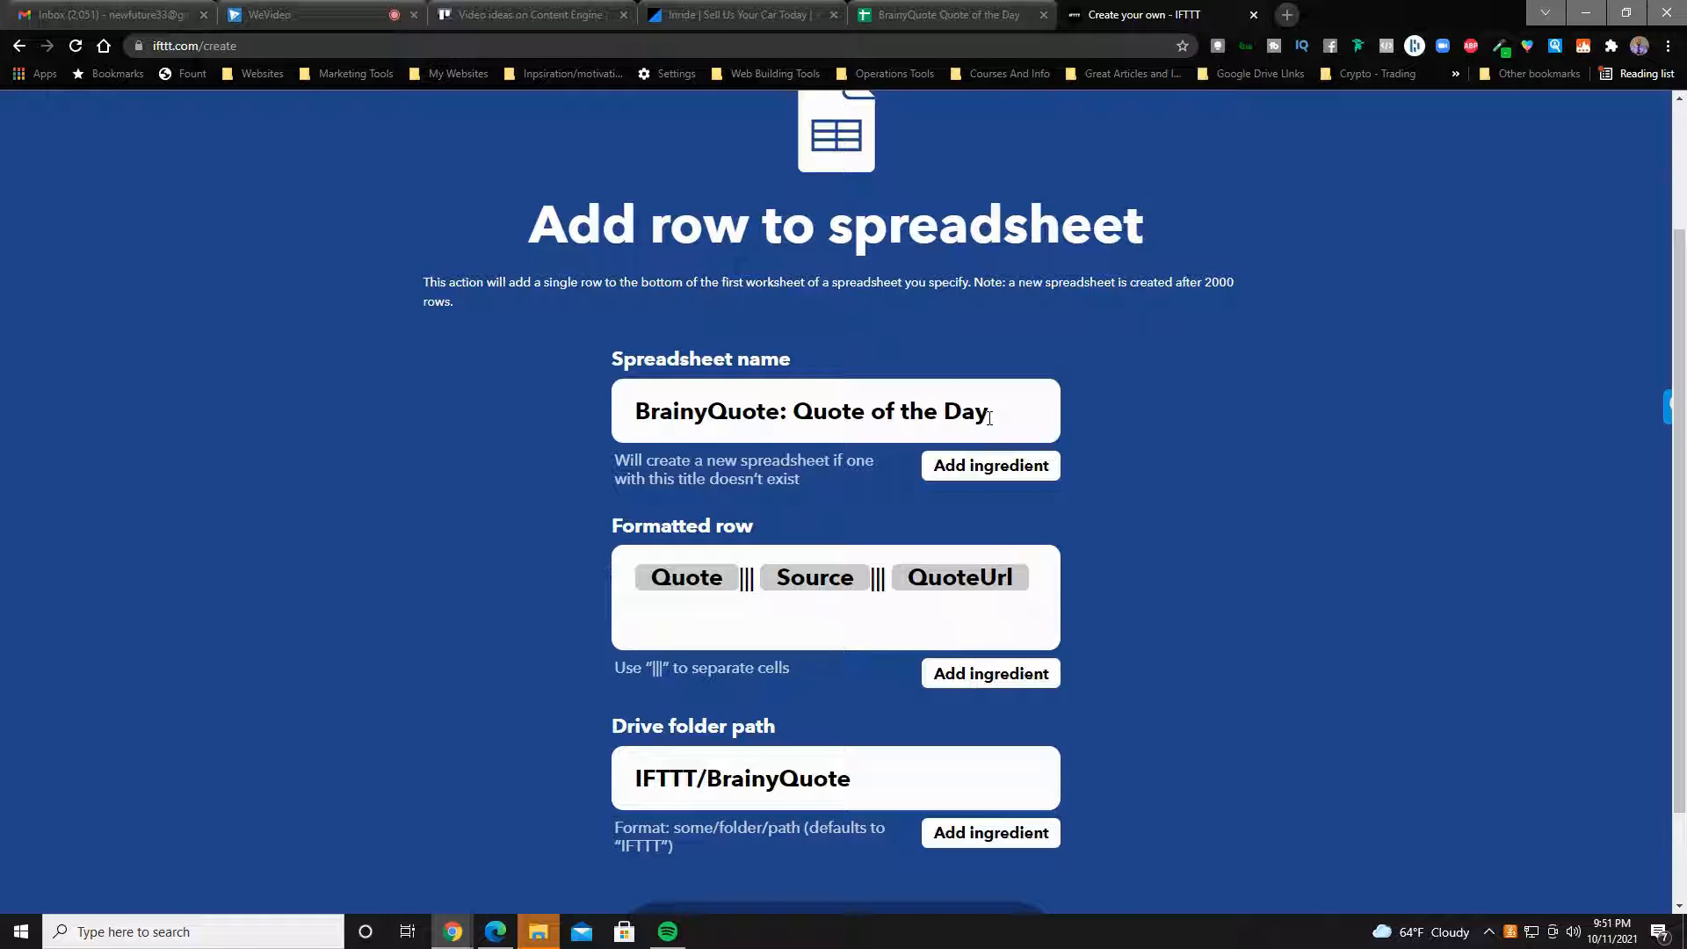
pyautogui.scroll(-2, 958, 431)
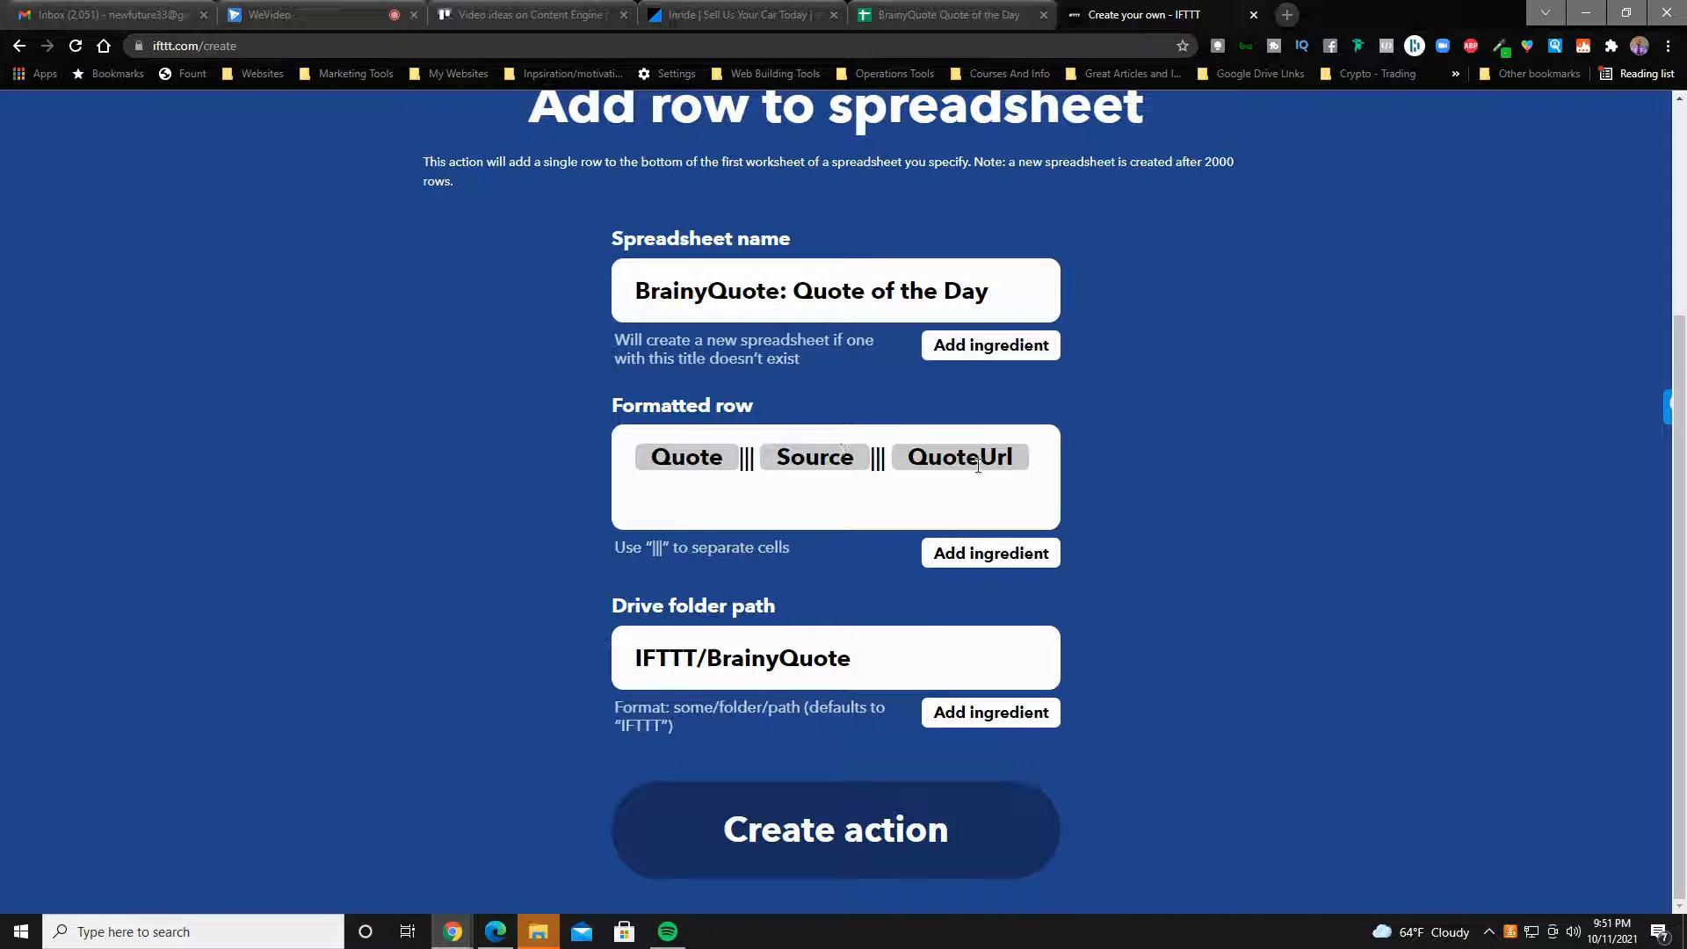
# Switch to the quotes sheet, look at its author and link columns, and view the BrainyQuote page linked in the Pope Paul VI row.
pyautogui.click(944, 15)
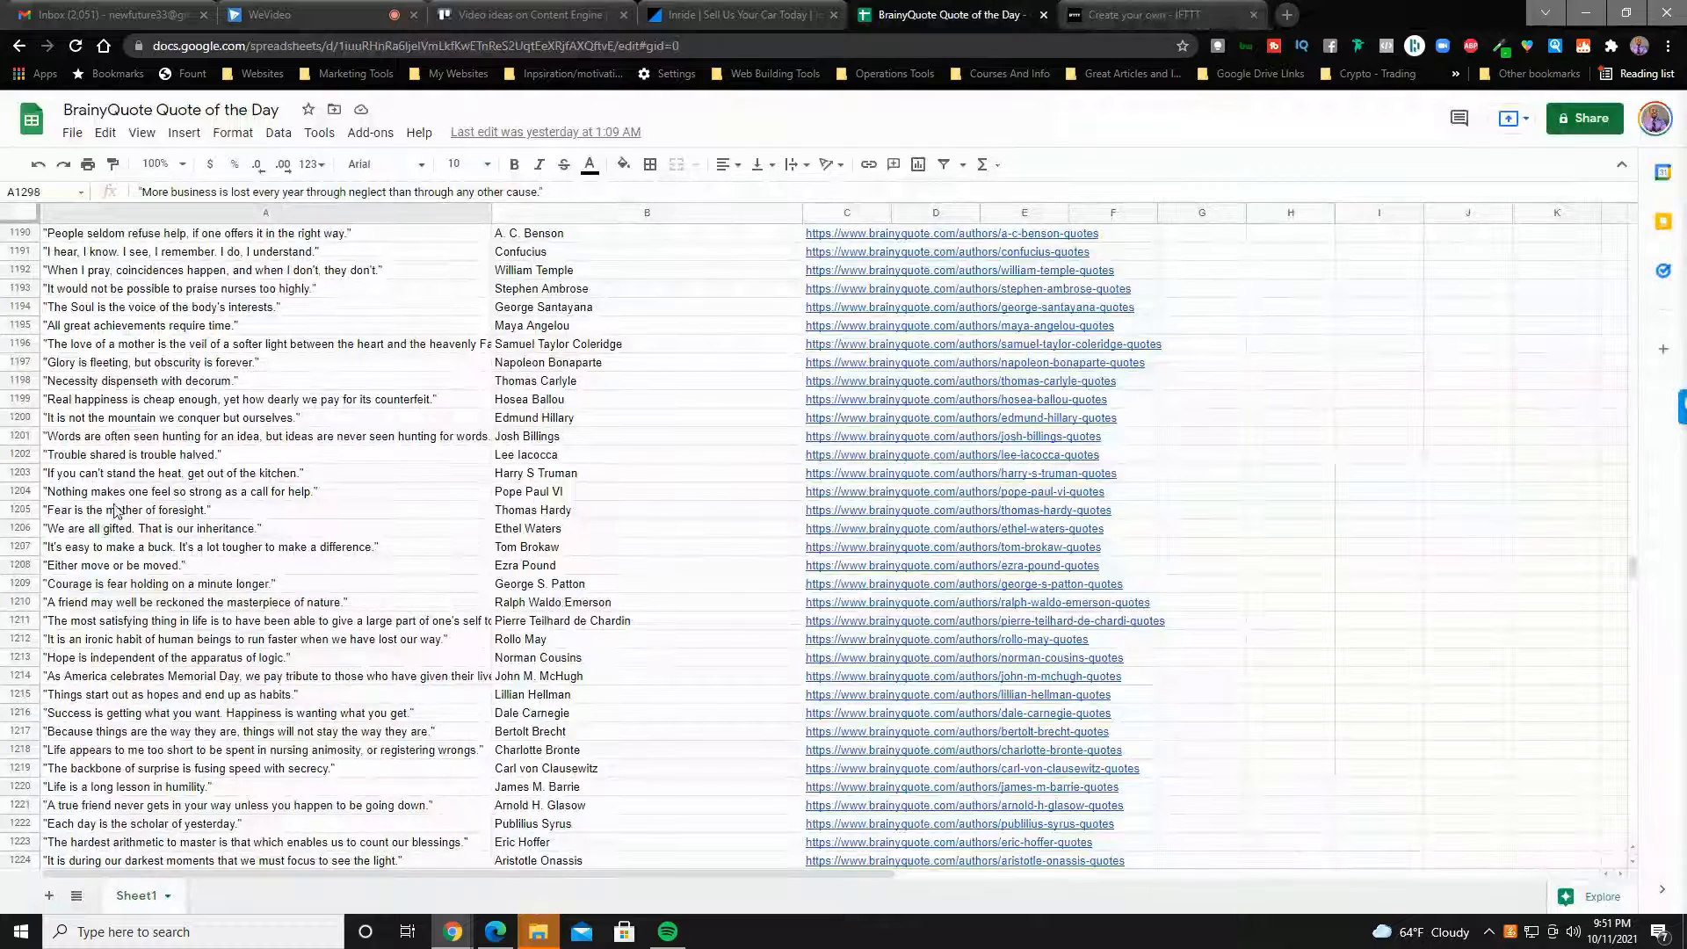
pyautogui.click(580, 308)
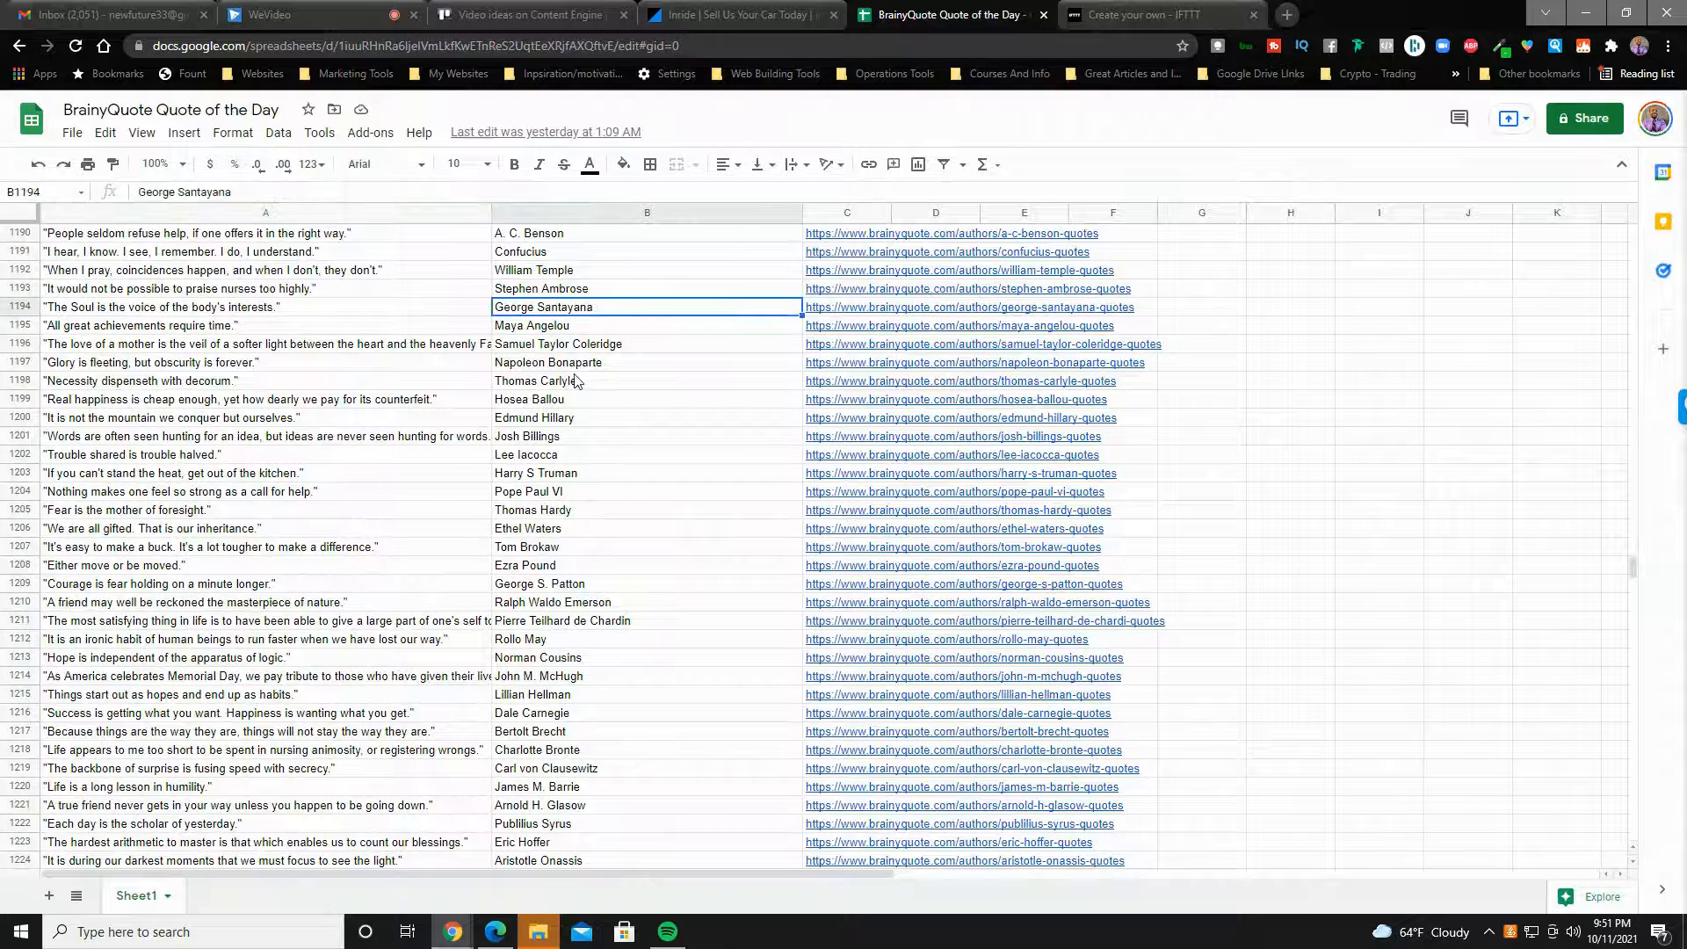
pyautogui.click(828, 494)
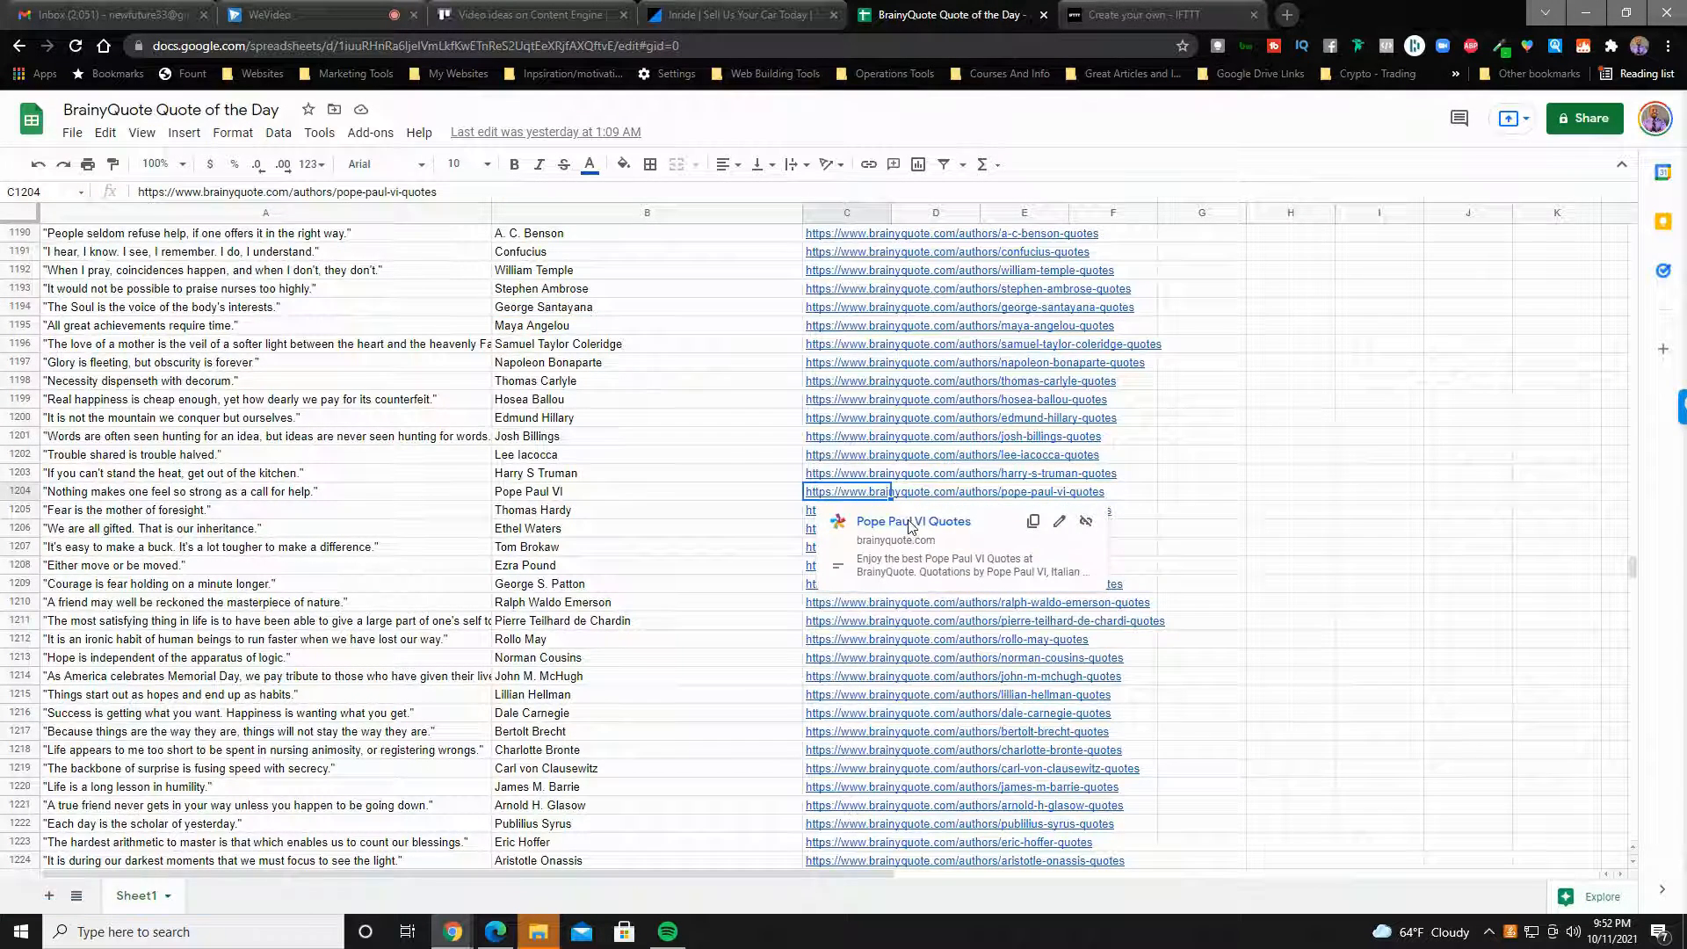
pyautogui.click(911, 522)
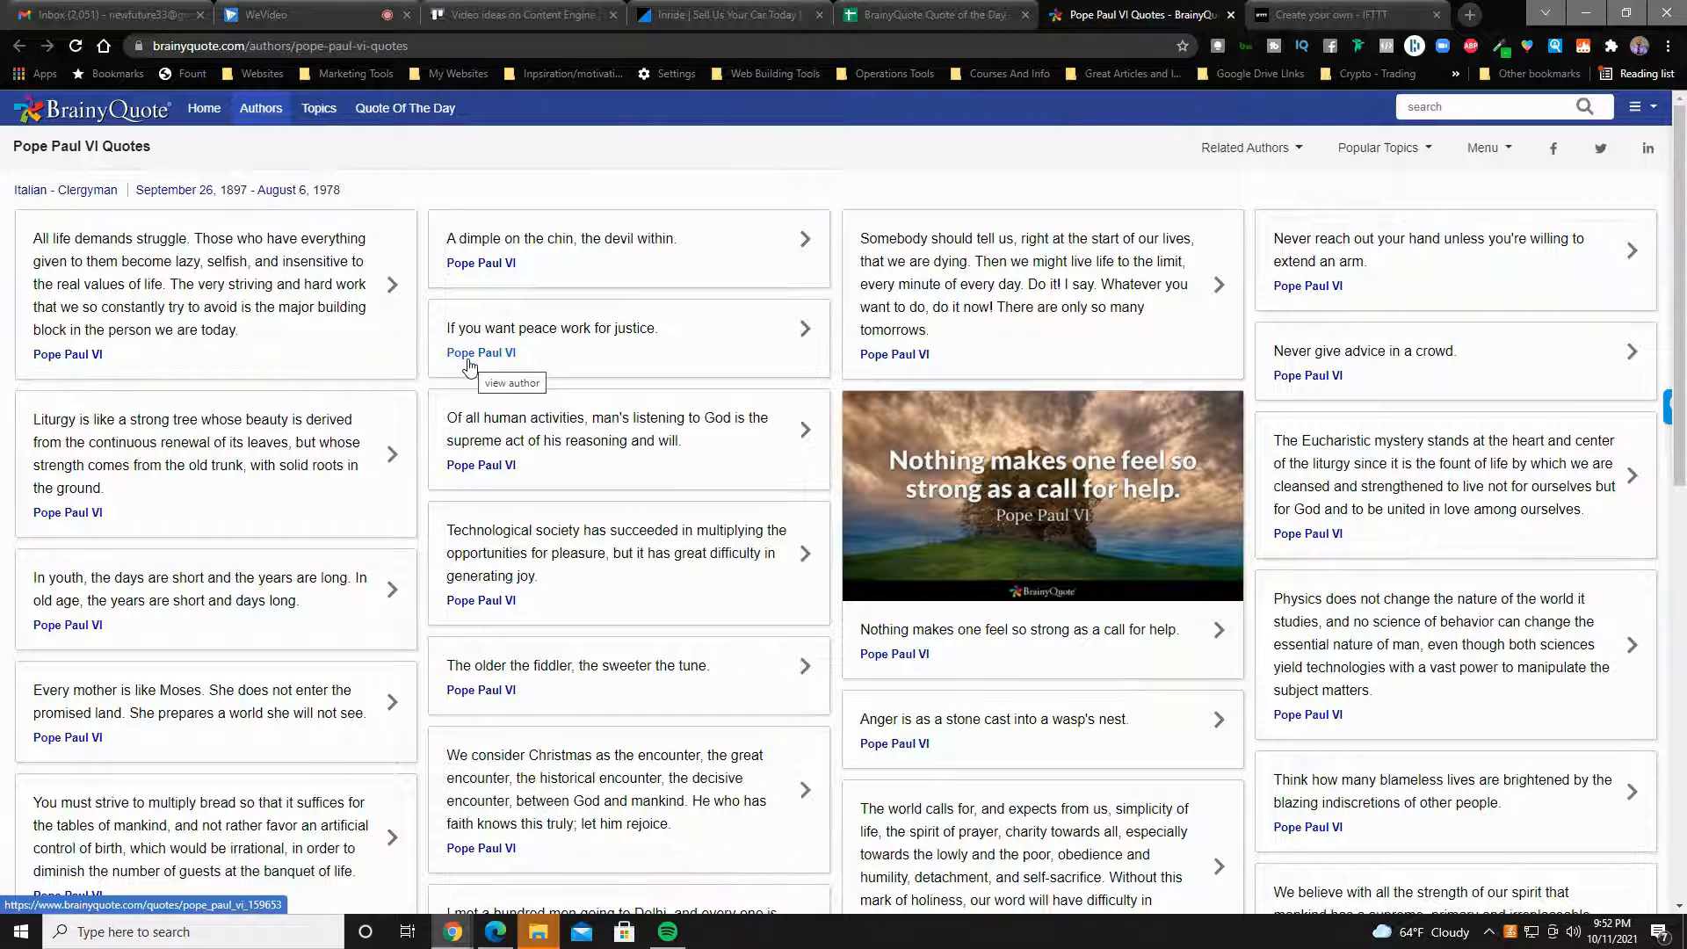
pyautogui.click(901, 14)
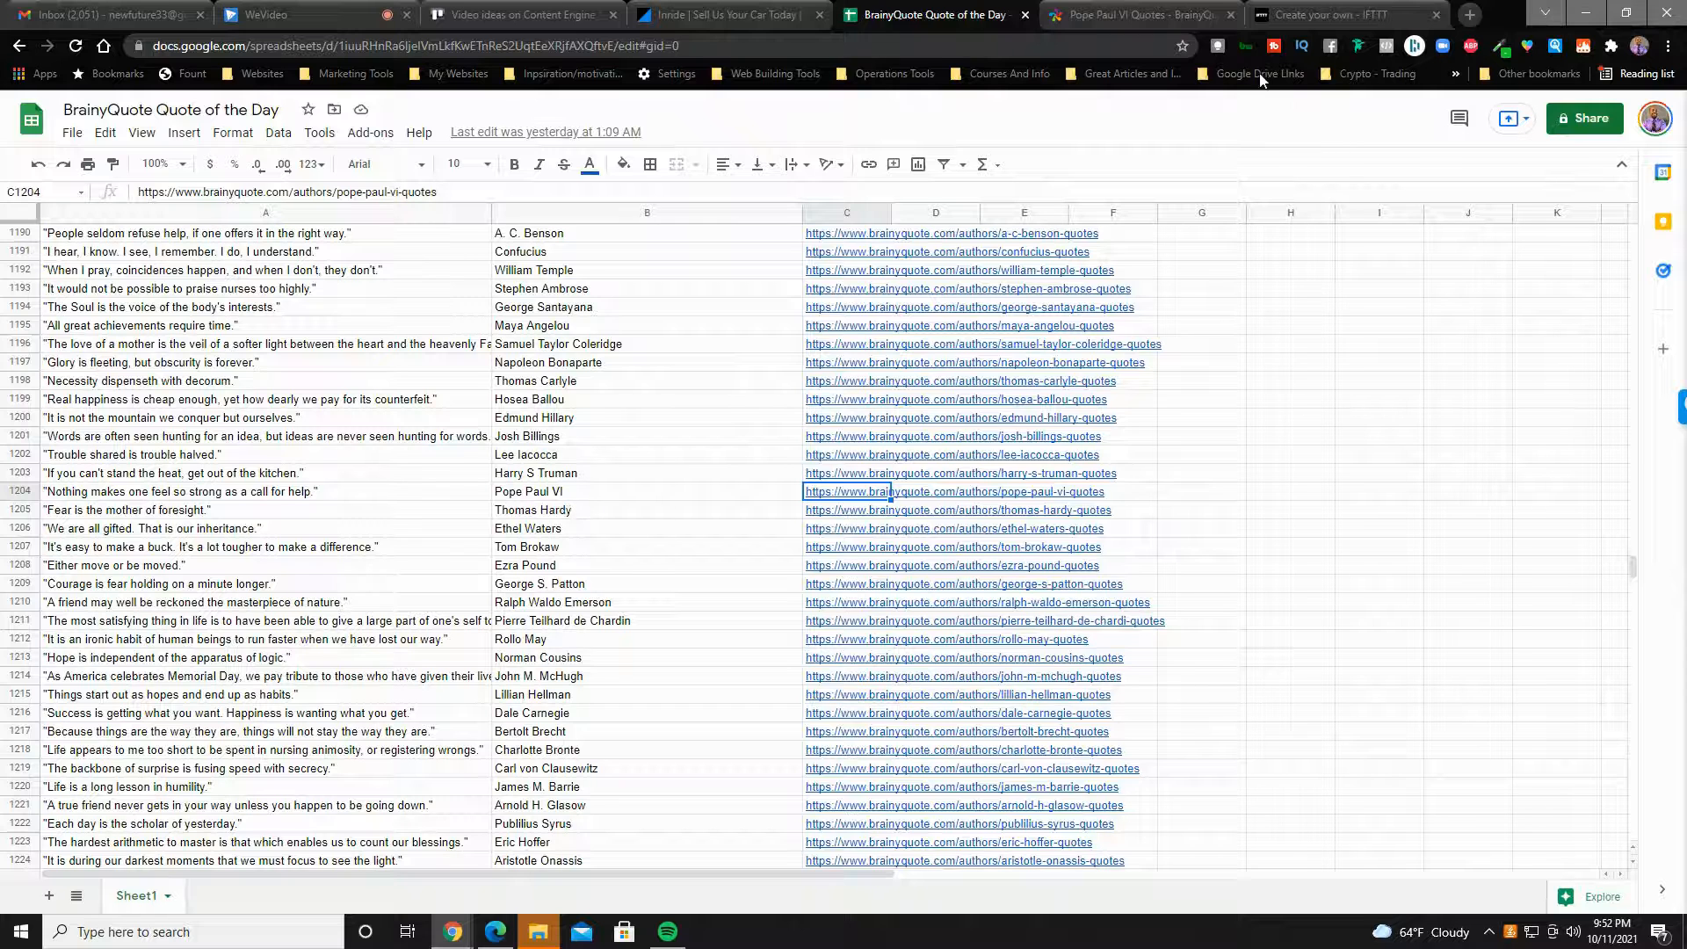
pyautogui.click(1111, 11)
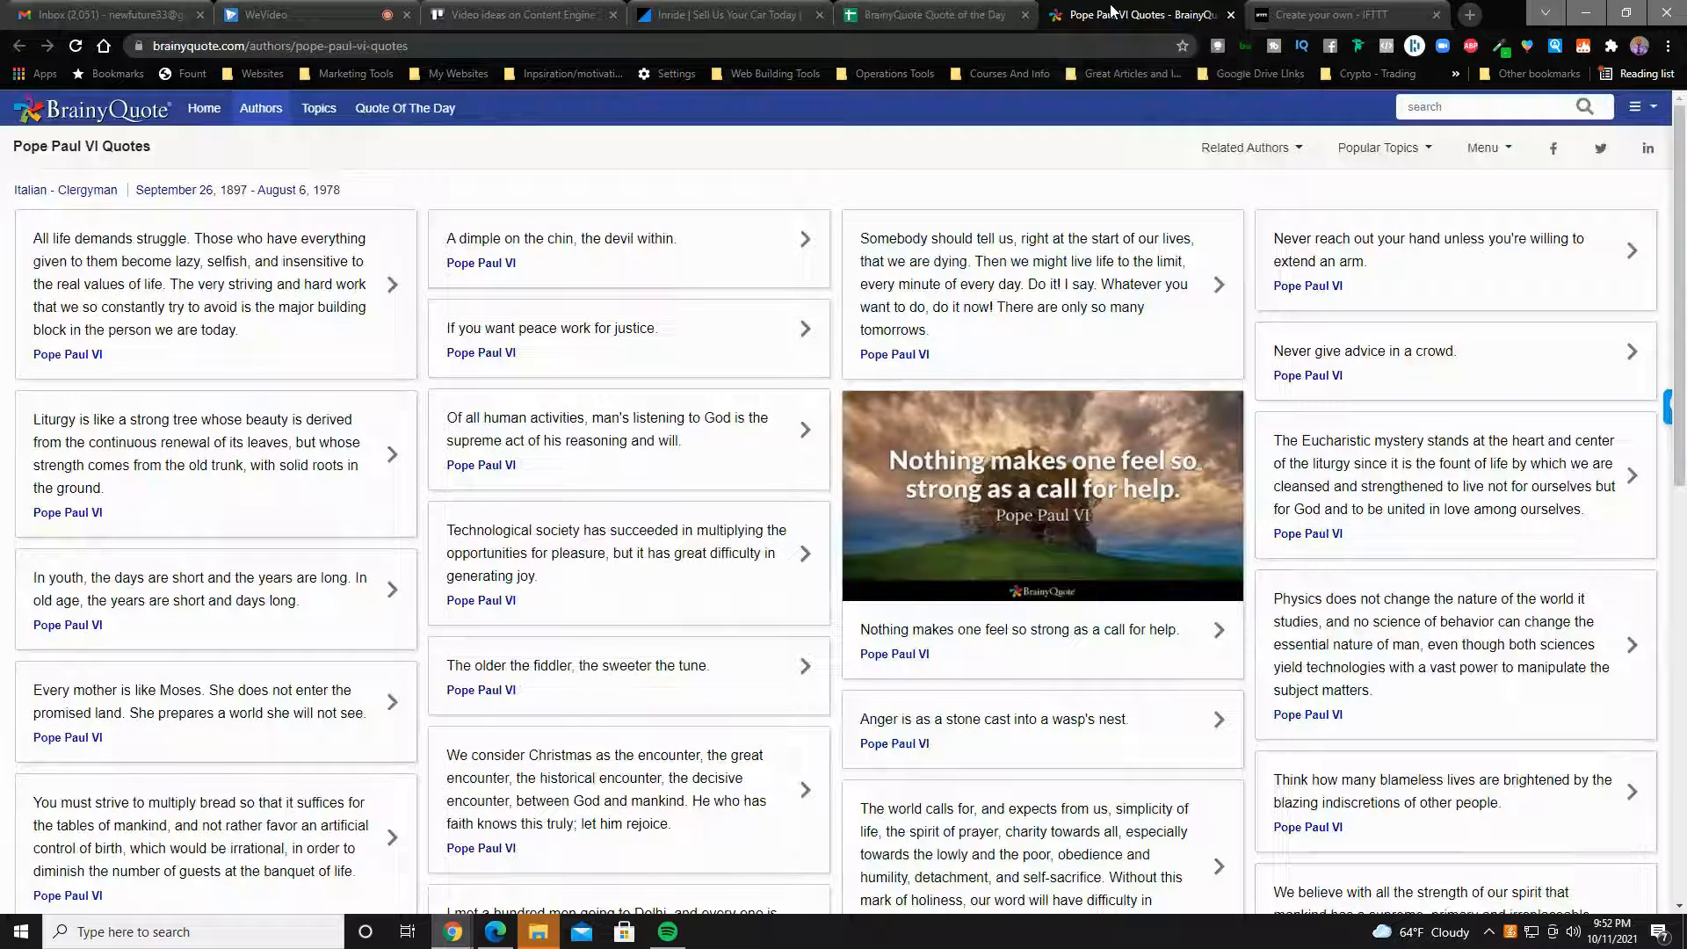
# Return to the IFTTT action fields and examine the Drive folder path and the spreadsheet name.
pyautogui.click(1354, 16)
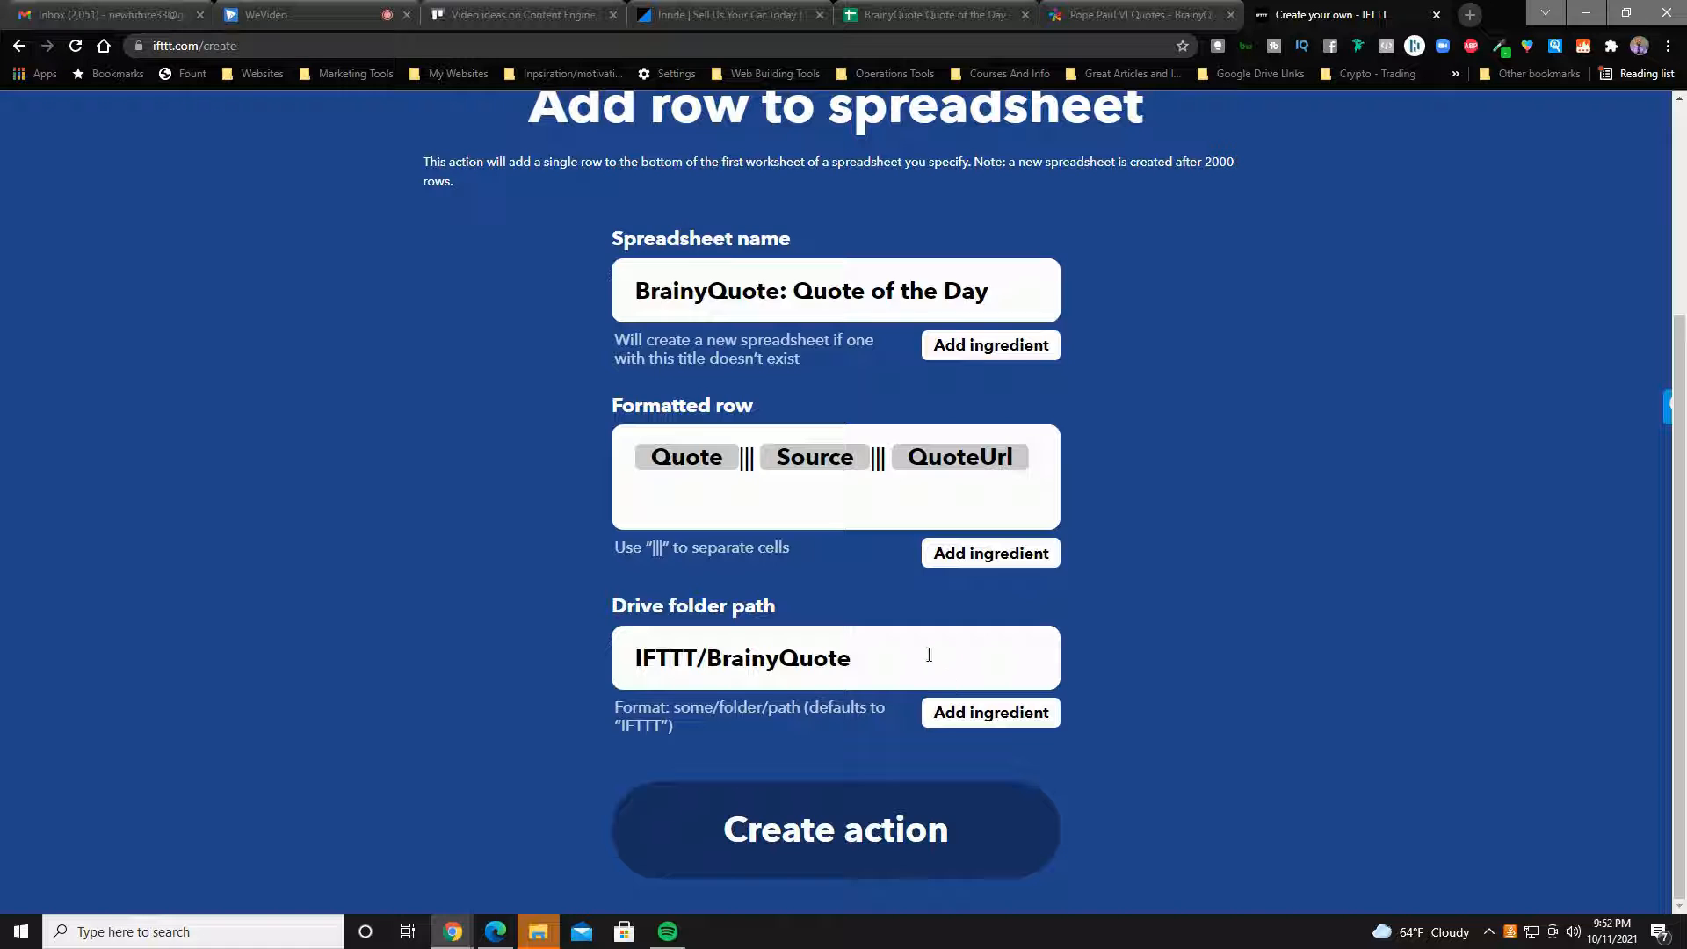
pyautogui.moveTo(637, 660); pyautogui.dragTo(983, 660)
pyautogui.click(845, 673)
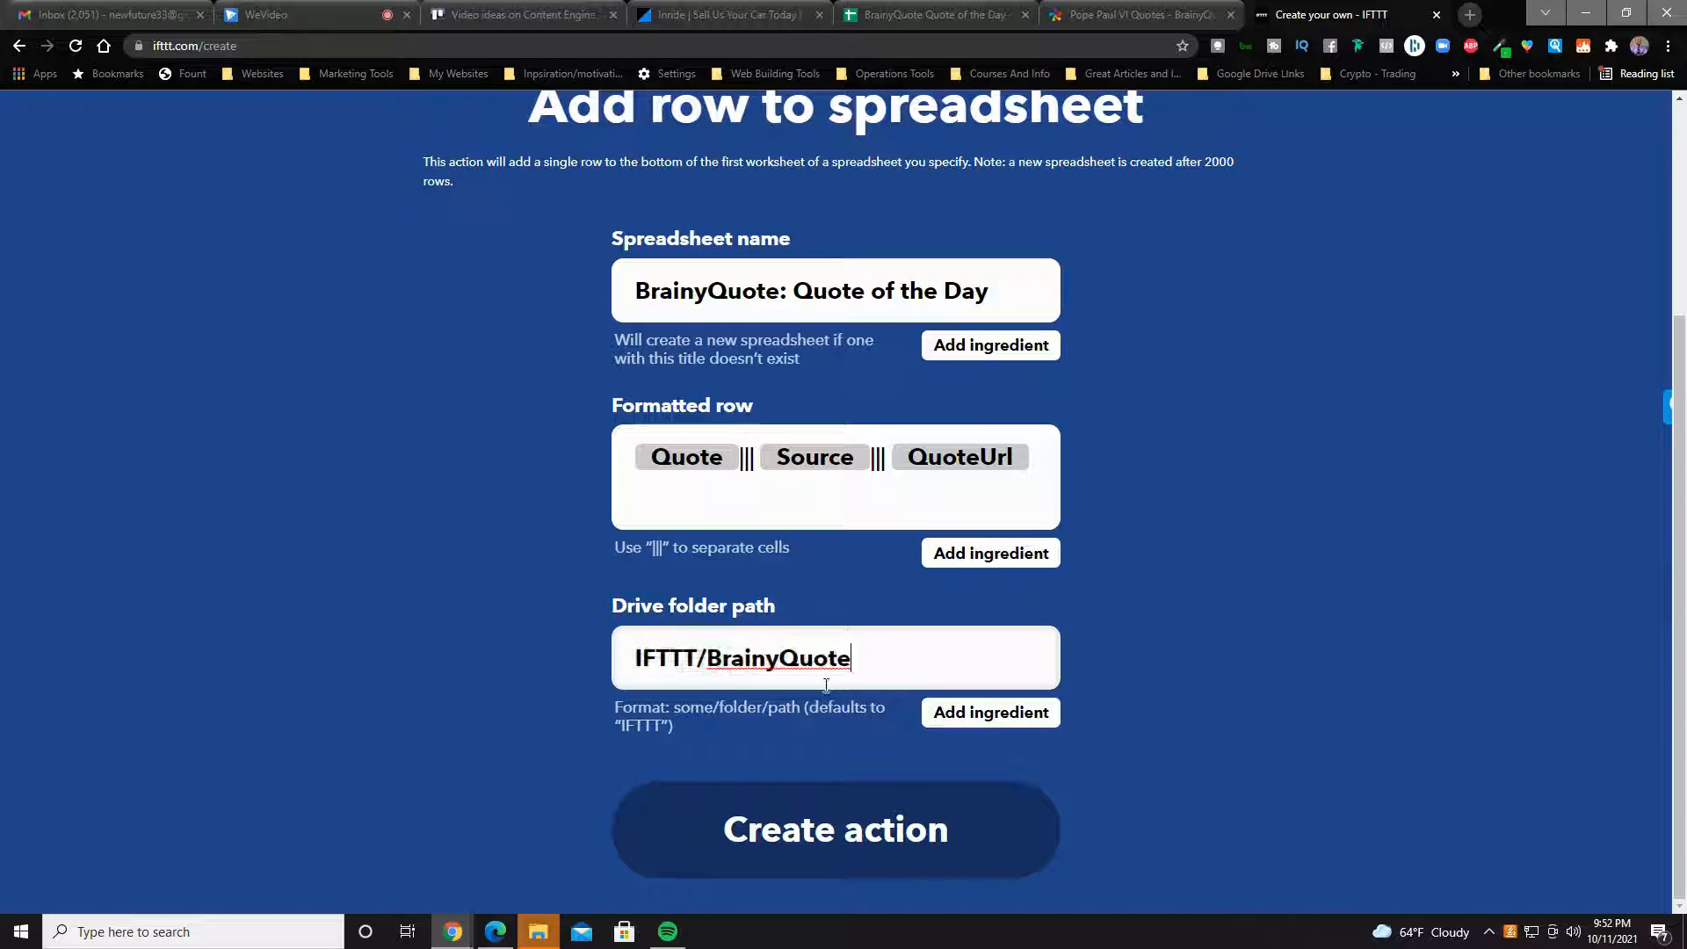
pyautogui.doubleClick(658, 659)
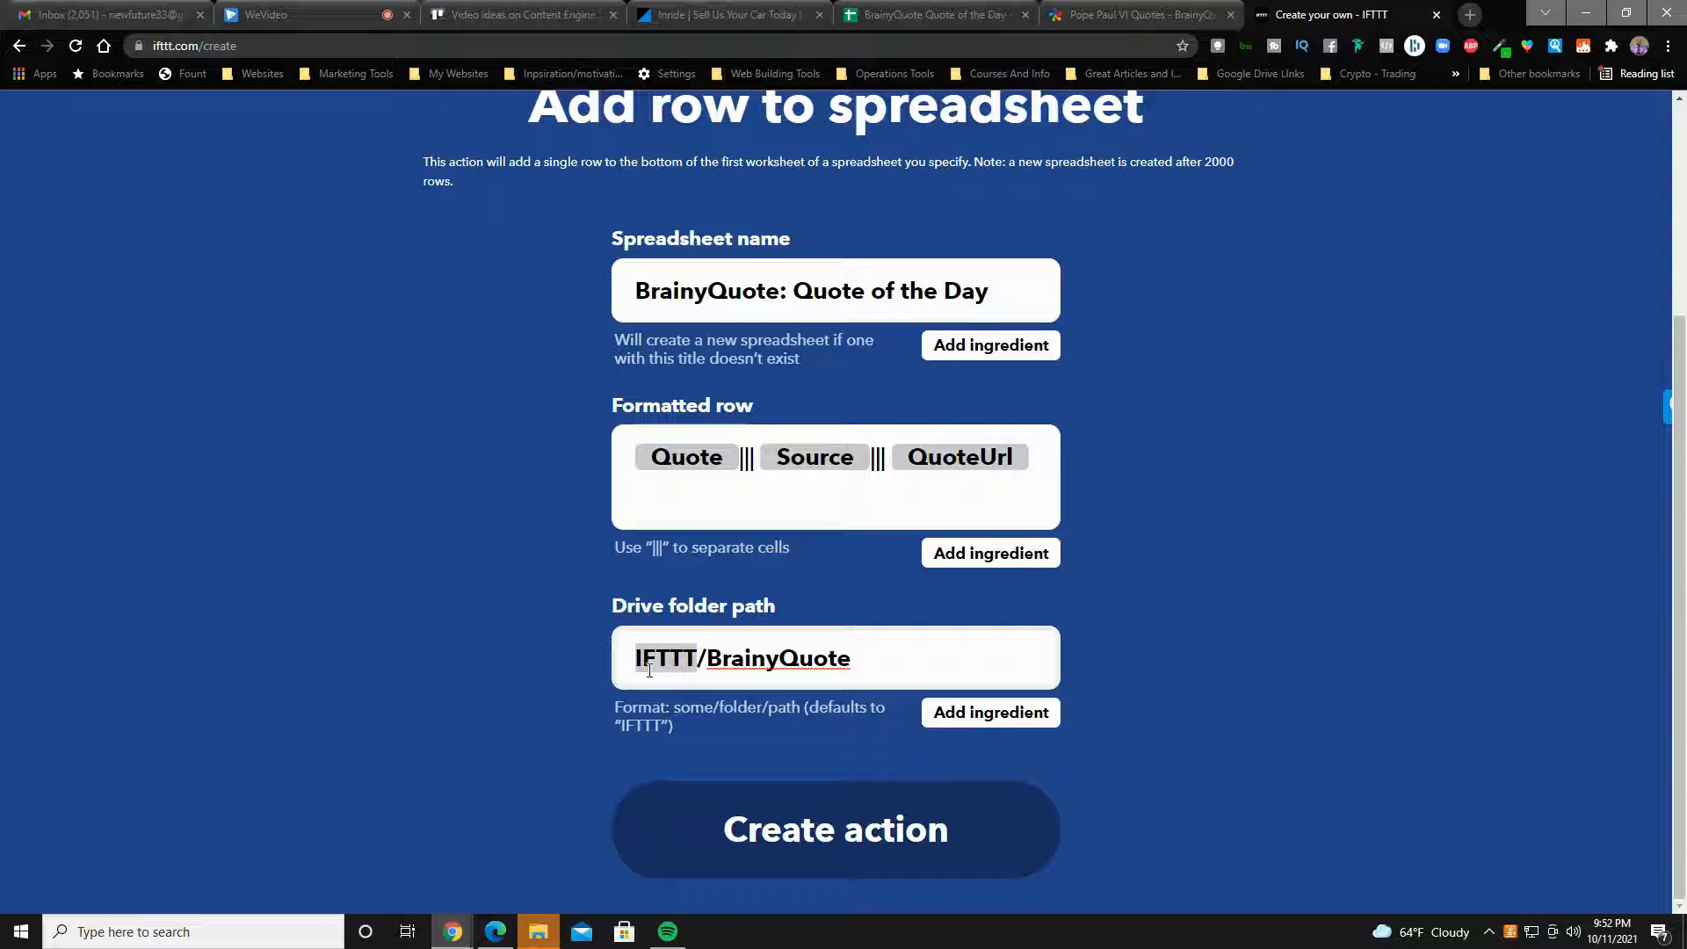
pyautogui.doubleClick(636, 661)
pyautogui.scroll(3, 1472, 708)
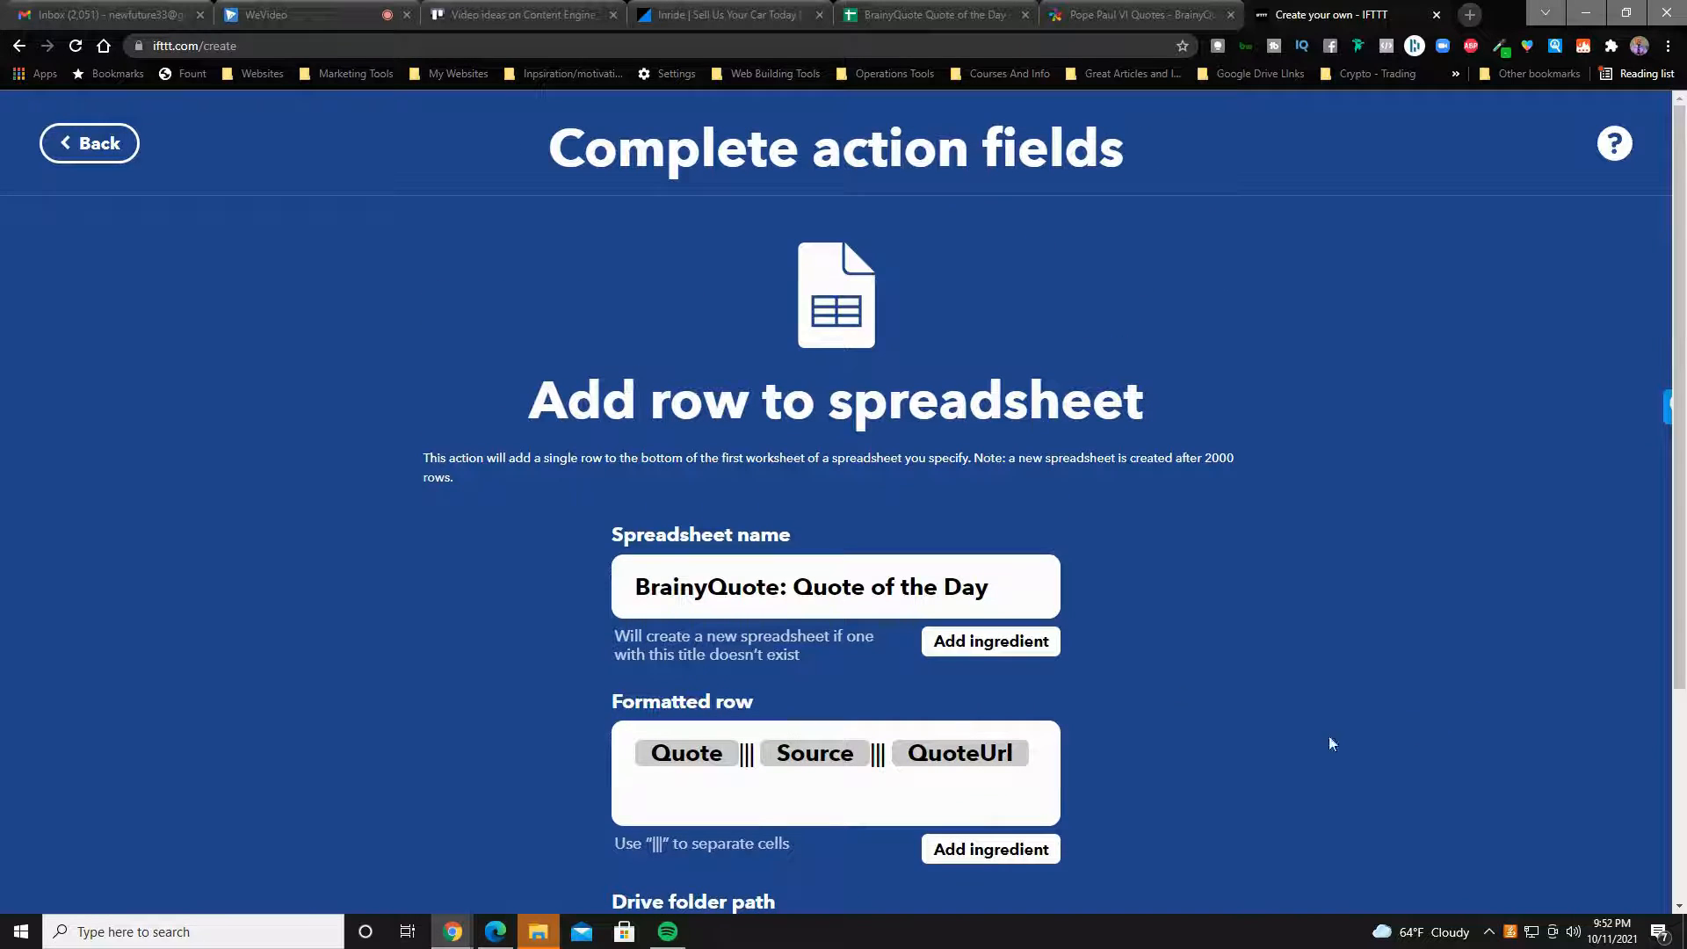
# Switch back to the "BrainyQuote Quote of the Day" Google Sheet to look at the archived rows.
pyautogui.click(968, 18)
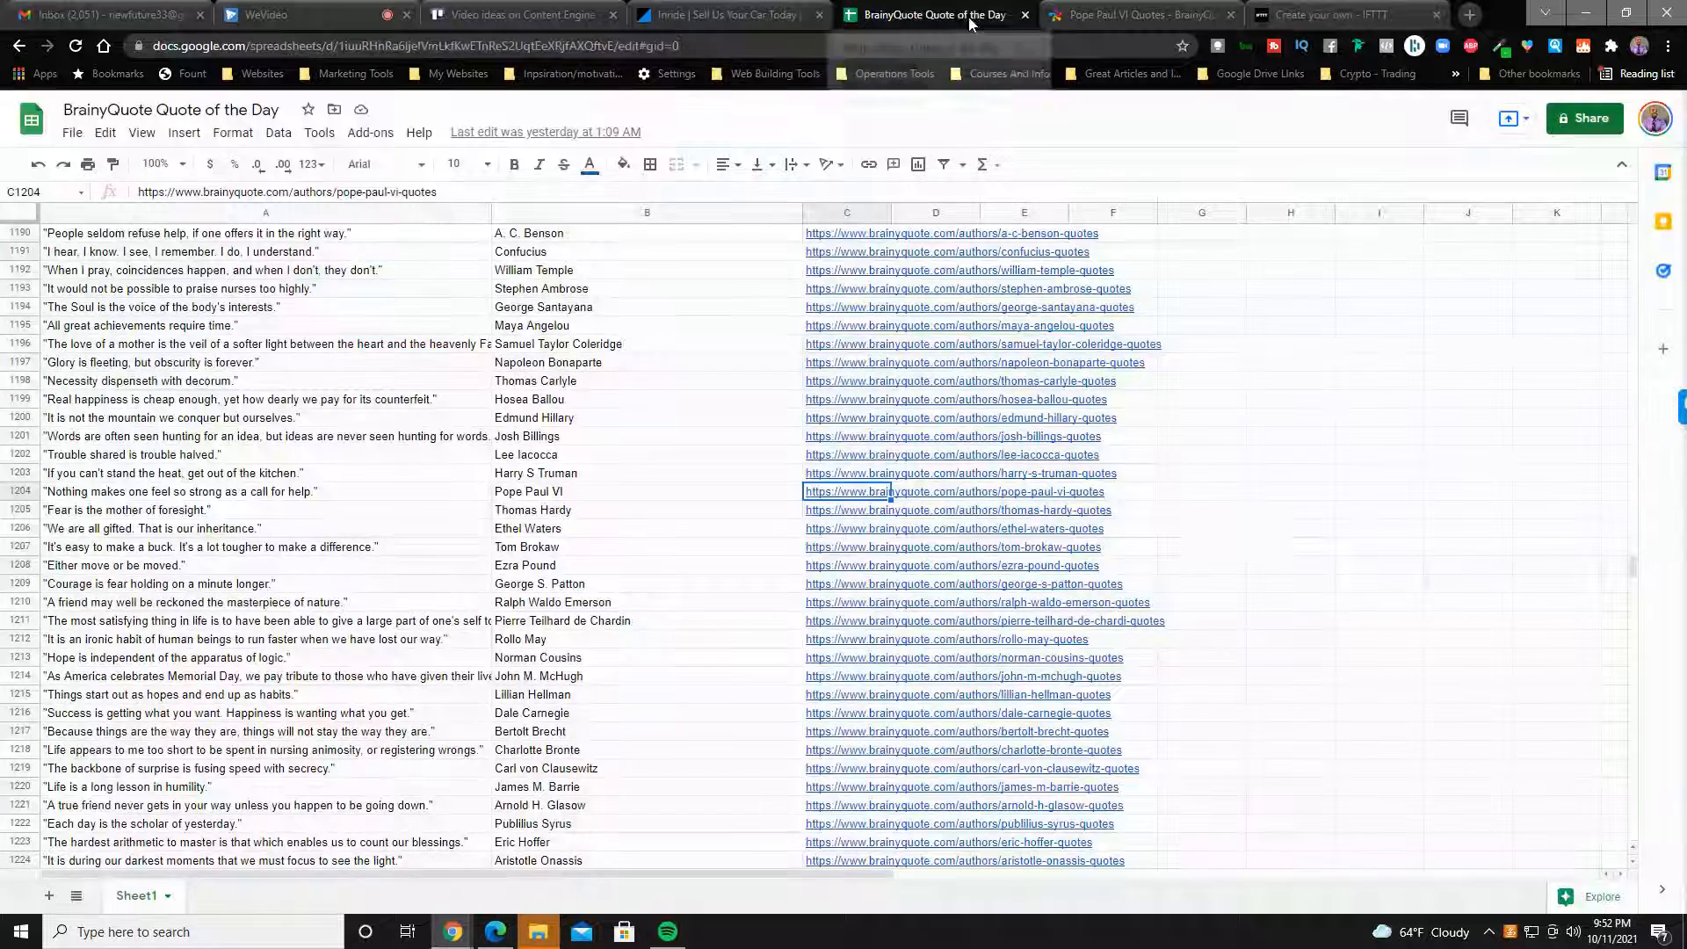